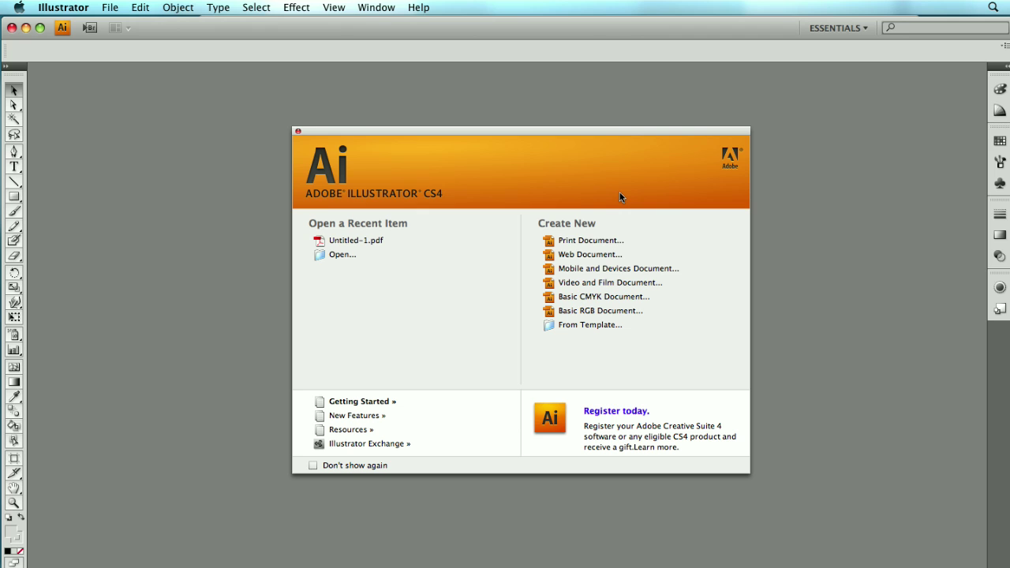
# Step: Create a new Letter-size print document named 'tshirt'
pyautogui.click(602, 241)
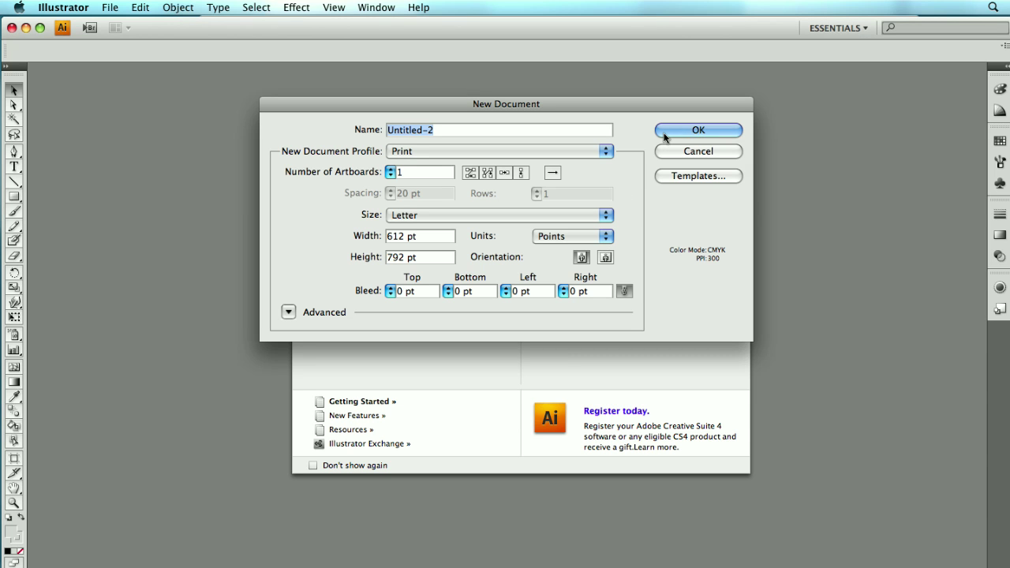
pyautogui.write('tshirt')
pyautogui.click(663, 134)
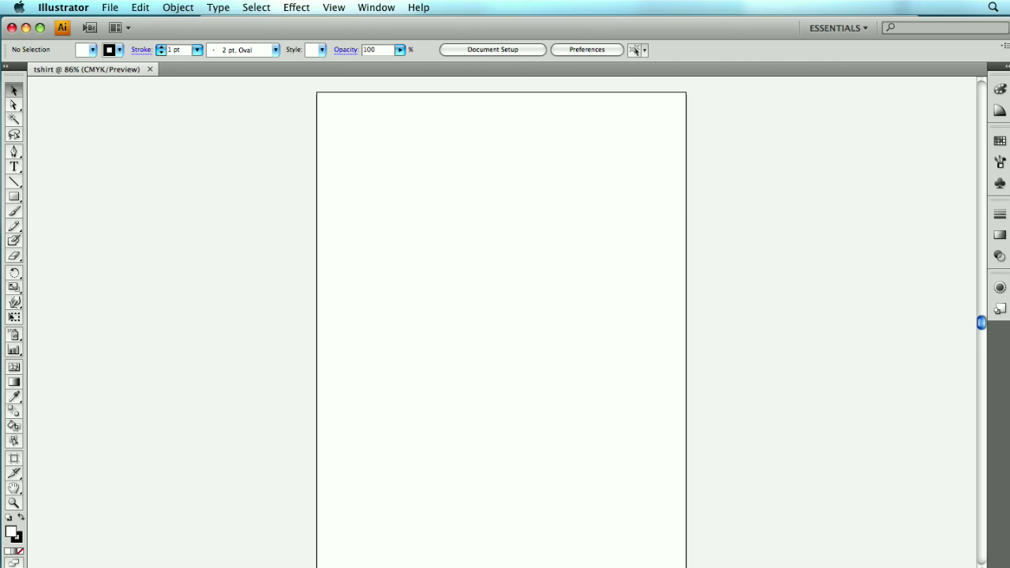
# Step: Browse dafont's Dingbats > TV, Movie fonts down to Hall of Heroes, then return to Illustrator
pyautogui.press('super+Tab')
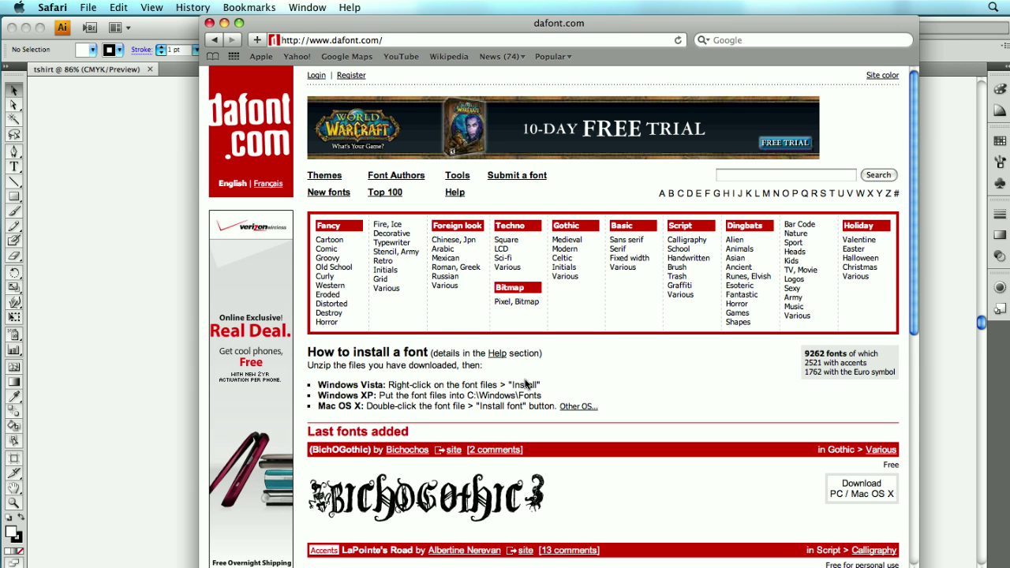
pyautogui.click(813, 276)
pyautogui.scroll(-2, 677, 341)
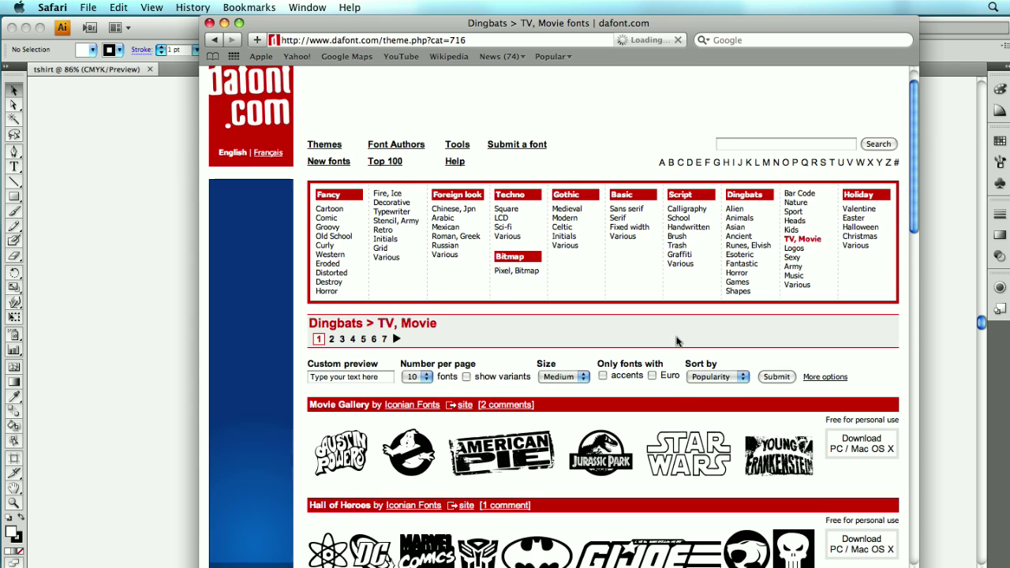
pyautogui.scroll(-10, 676, 341)
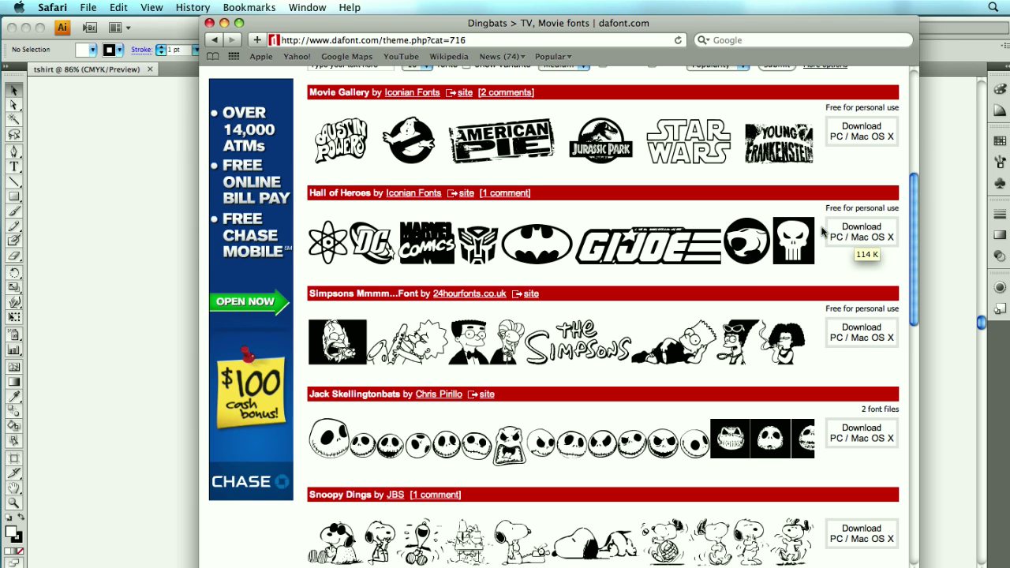
pyautogui.click(148, 261)
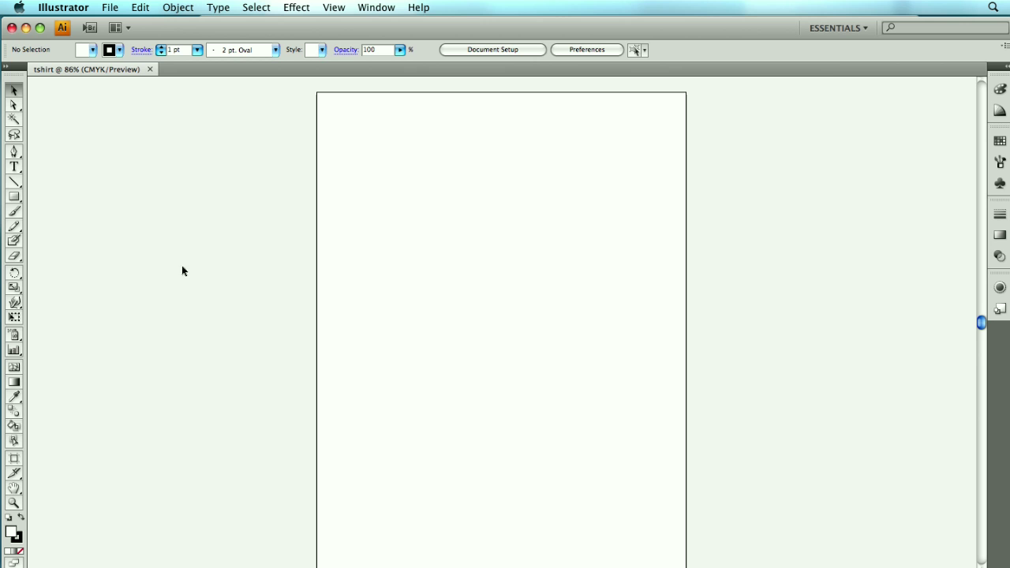
# Step: Type the letter 'a' on the artboard in the Hall of Heroes font
pyautogui.click(14, 167)
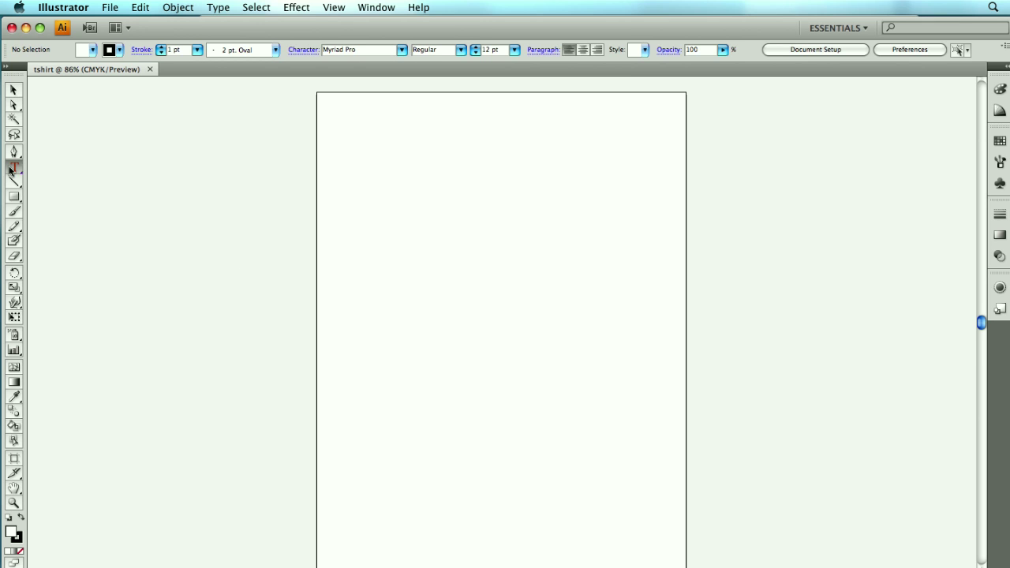
pyautogui.click(402, 51)
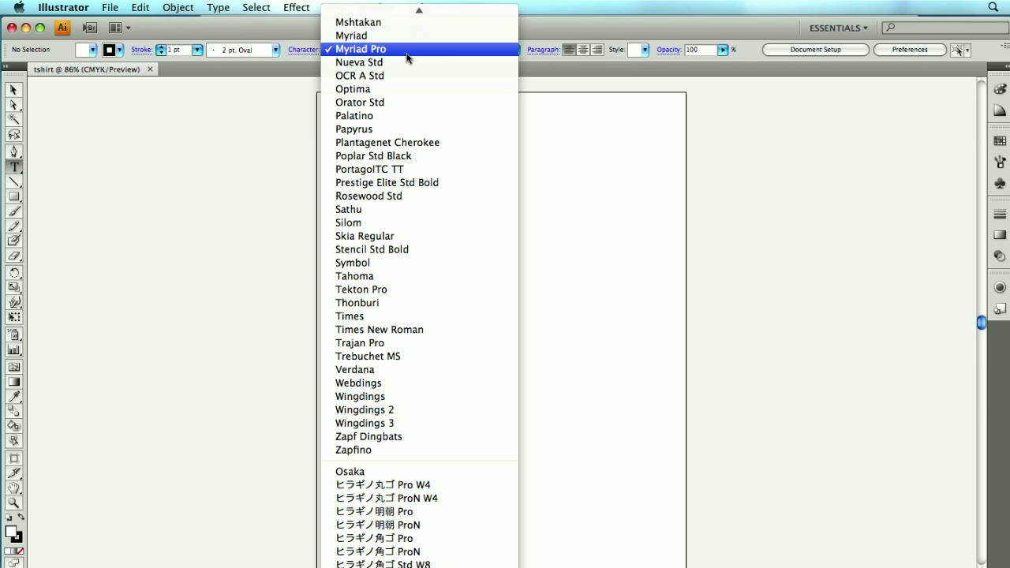
pyautogui.scroll(5, 408, 54)
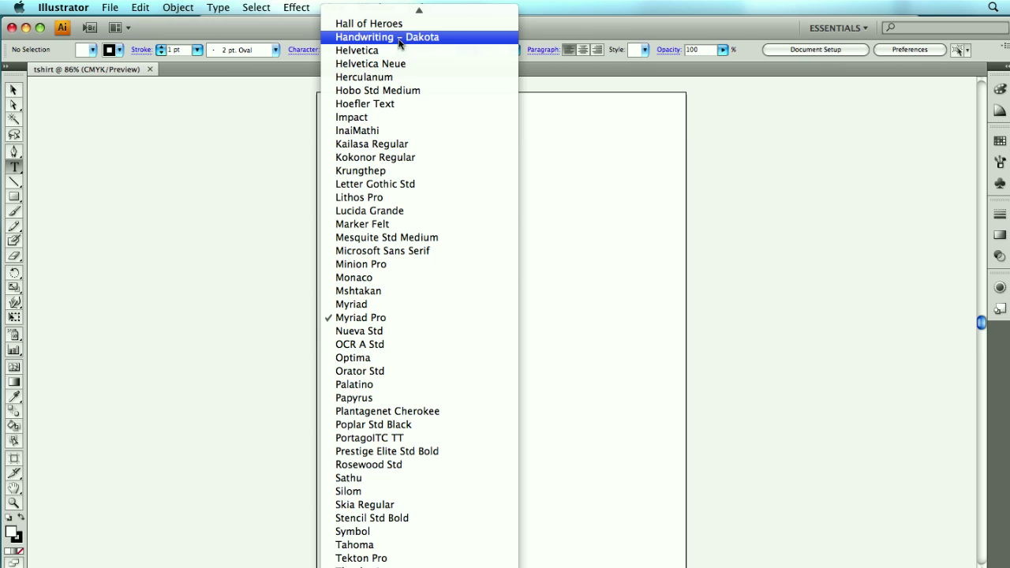
pyautogui.click(402, 22)
pyautogui.click(412, 322)
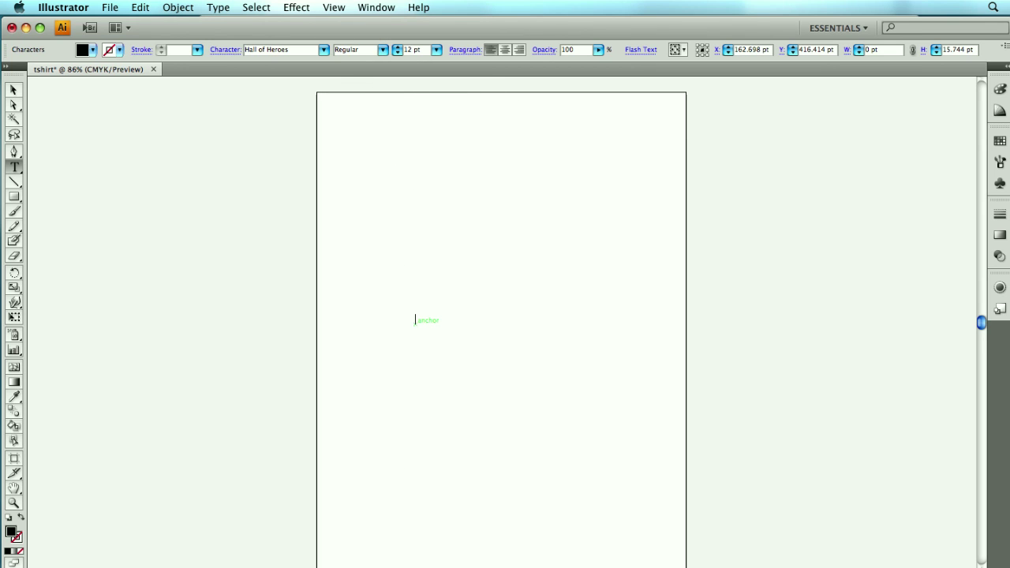
pyautogui.write('a')
# Step: Scale the cat-head glyph up to about 194.32 pt and reposition it on the artboard
pyautogui.click(14, 90)
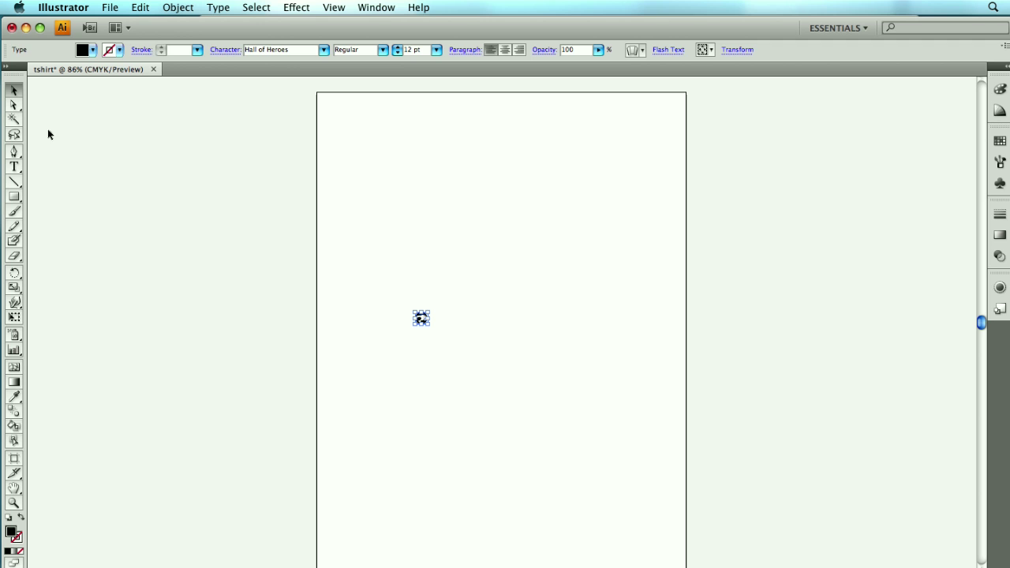
pyautogui.moveTo(429, 325); pyautogui.dragTo(635, 514)
pyautogui.moveTo(553, 479); pyautogui.dragTo(527, 381)
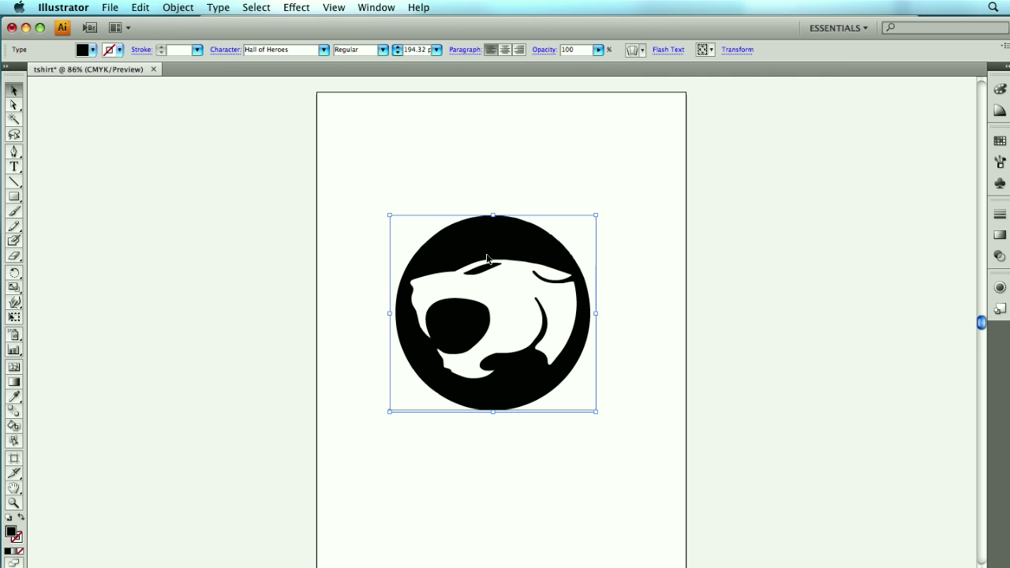
# Step: Convert the logo glyph to outlines and ungroup it
pyautogui.click(222, 10)
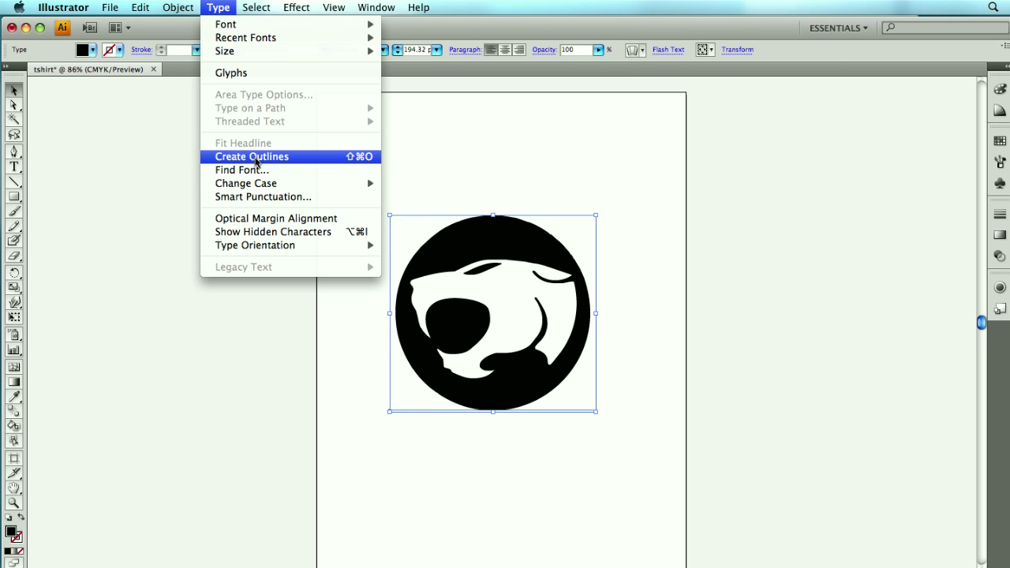
pyautogui.click(254, 157)
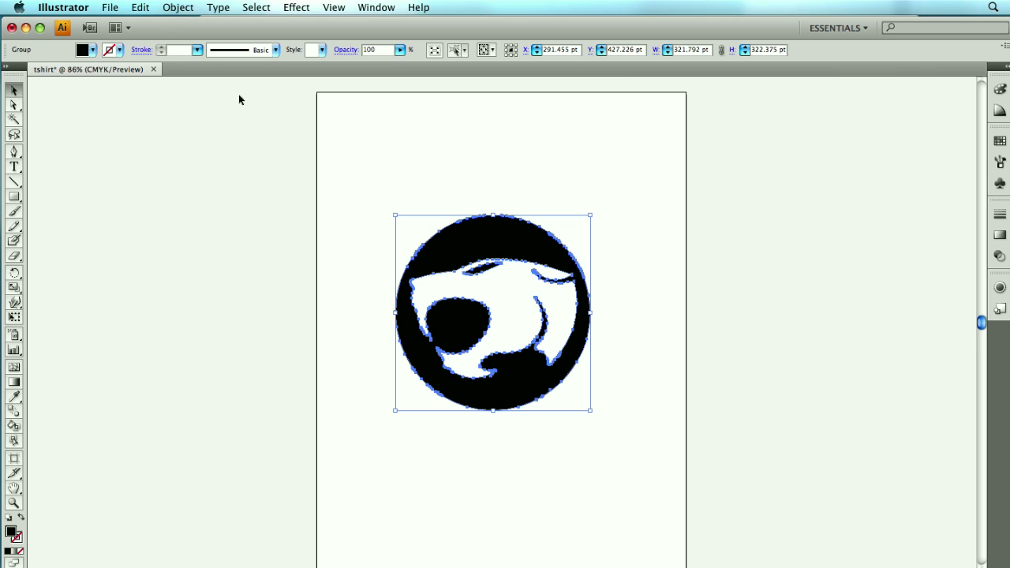
pyautogui.click(147, 8)
pyautogui.moveTo(159, 10)
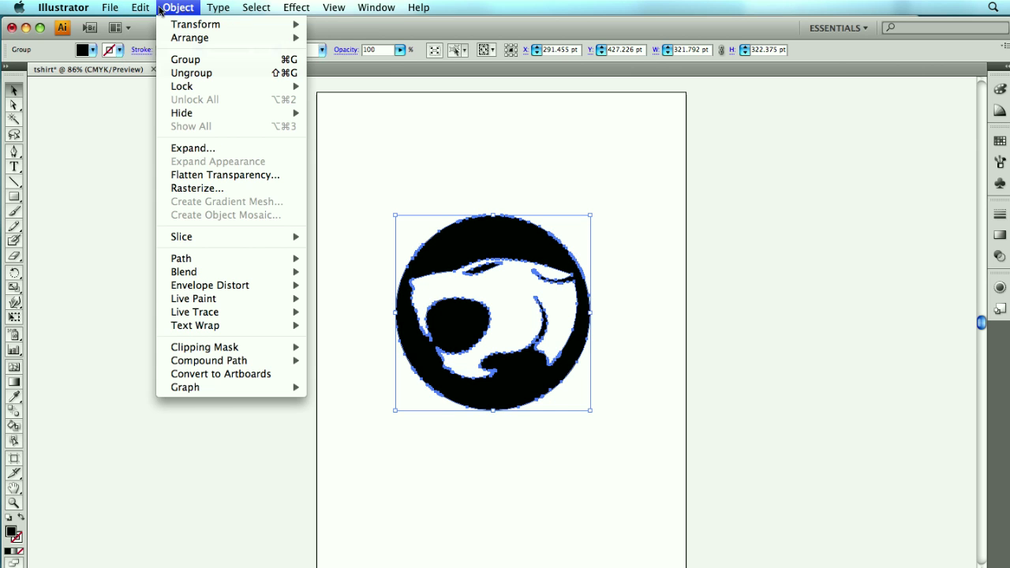
pyautogui.click(179, 77)
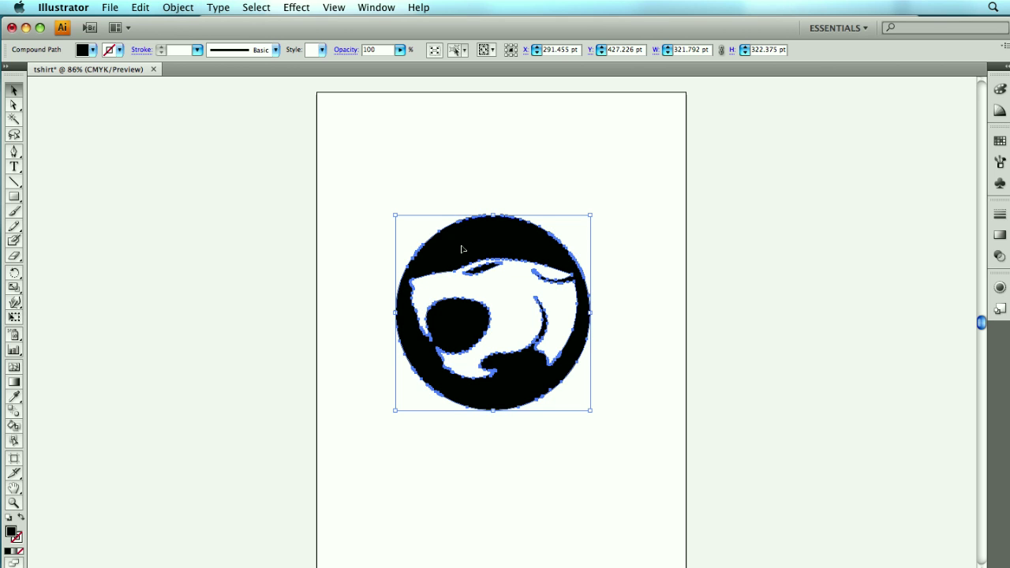
# Step: Release the compound path into separate paths, leaving a solid black disc
pyautogui.rightClick(463, 249)
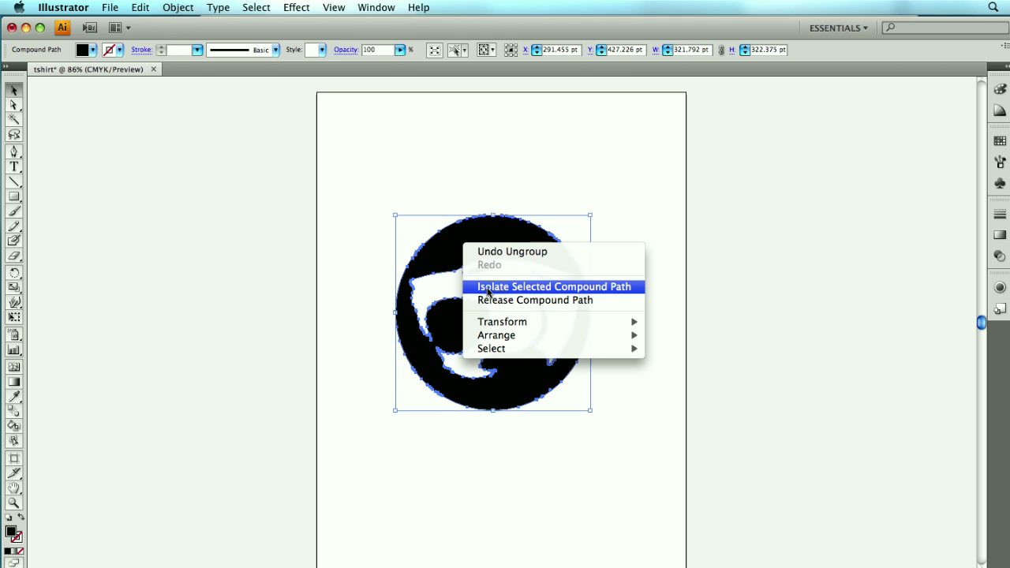
pyautogui.click(498, 305)
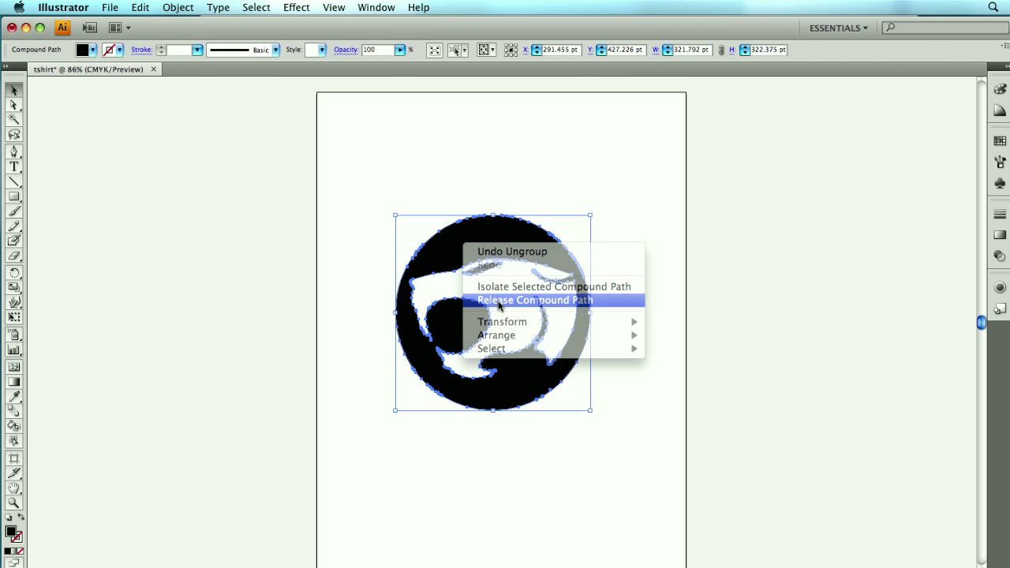
pyautogui.click(344, 249)
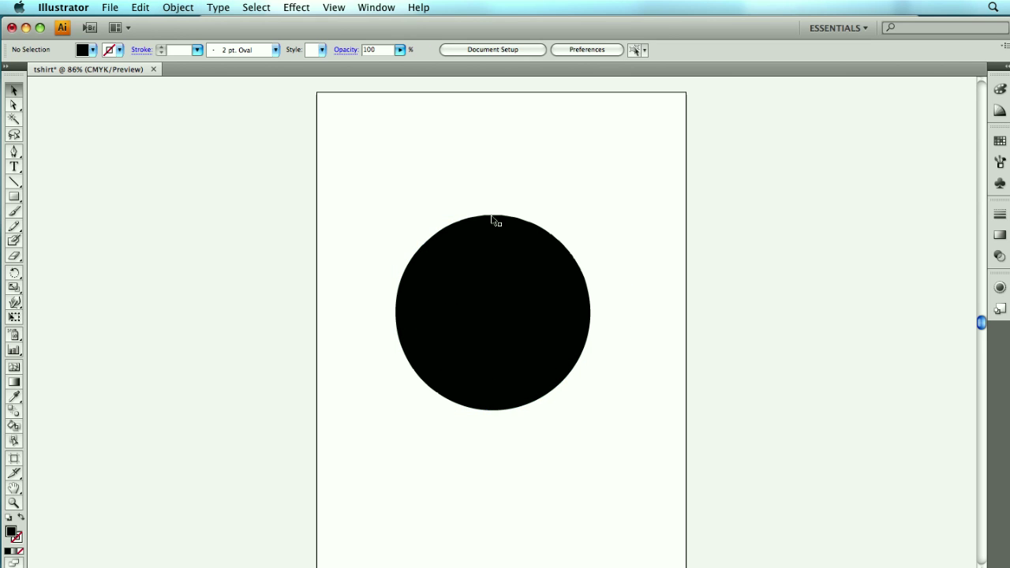
# Step: Show the Layers panel, move it aside and expand Layer 1 to list its paths
pyautogui.click(377, 8)
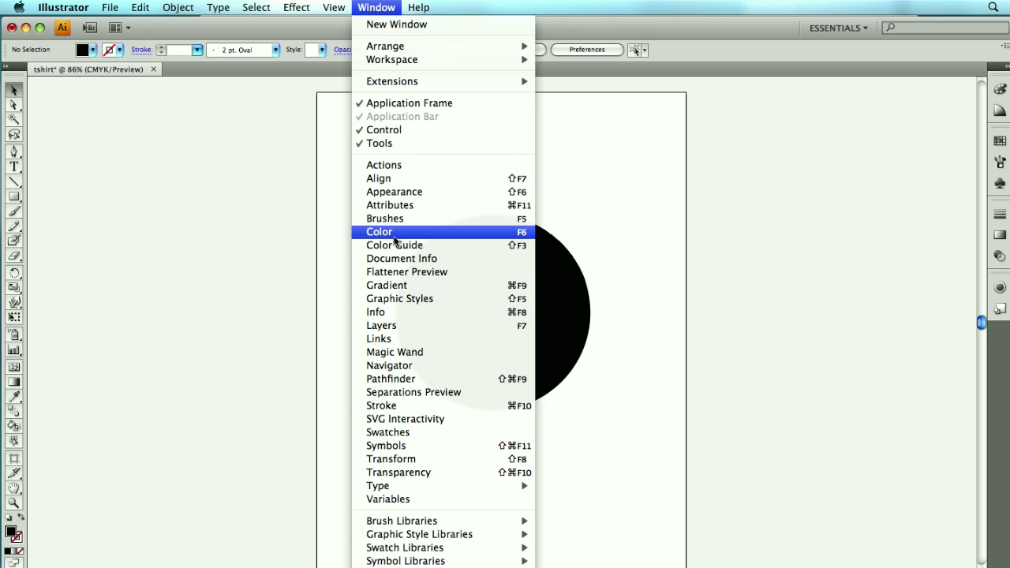
pyautogui.click(409, 326)
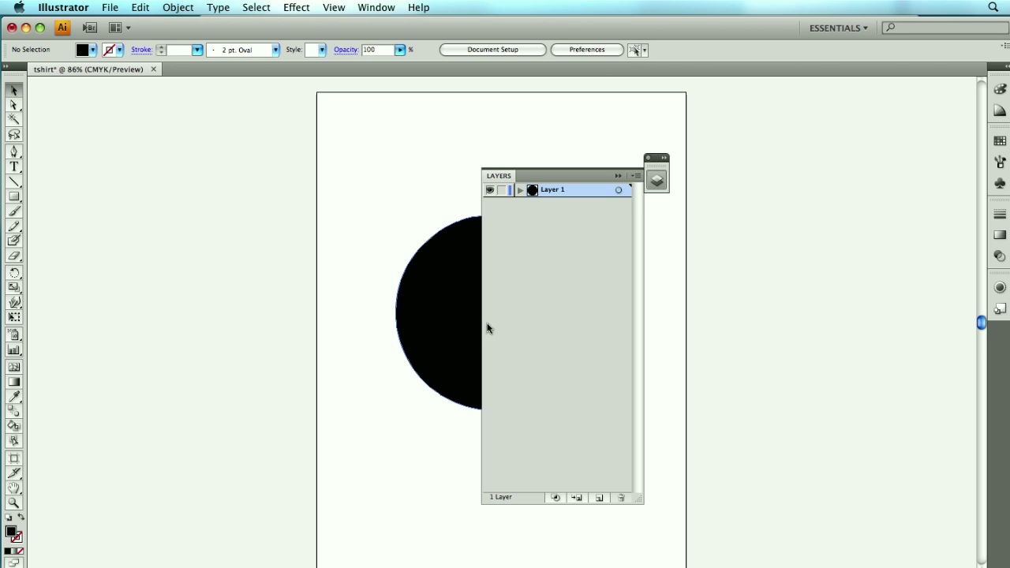
pyautogui.moveTo(530, 179); pyautogui.dragTo(670, 155)
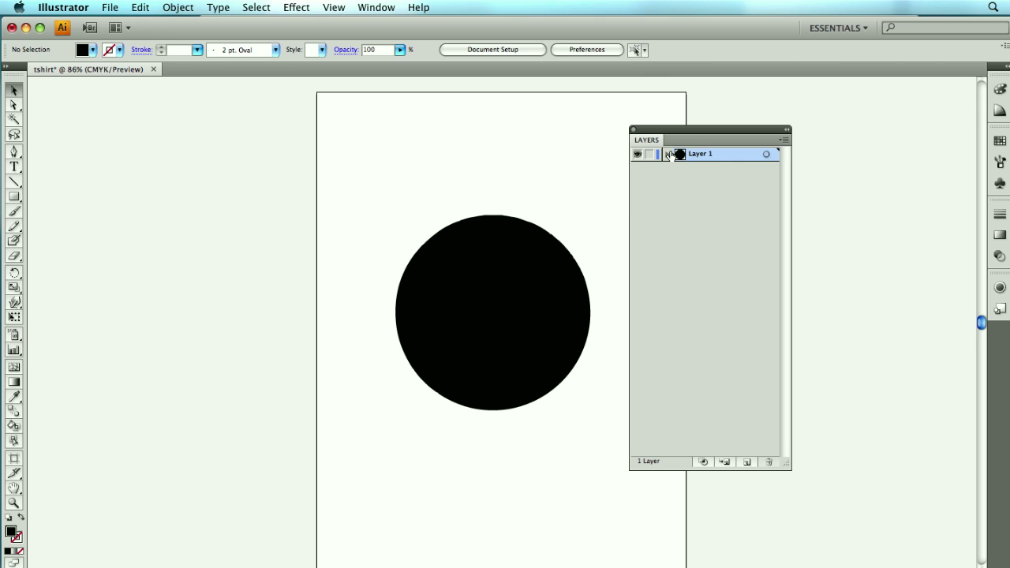
pyautogui.click(667, 154)
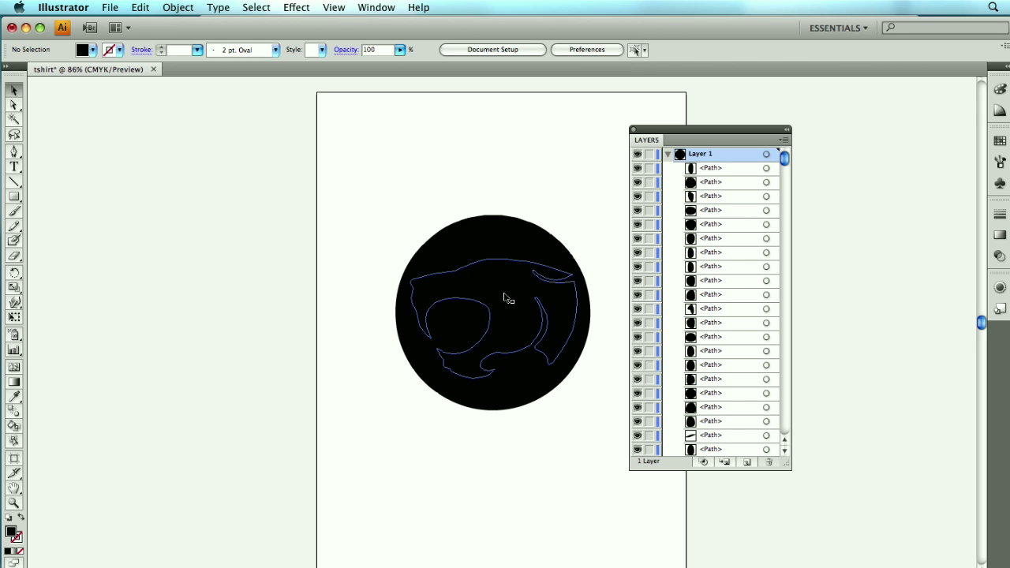
# Step: Select the cat outline, small path and black circle, and drag them left of the artboard
pyautogui.click(504, 298)
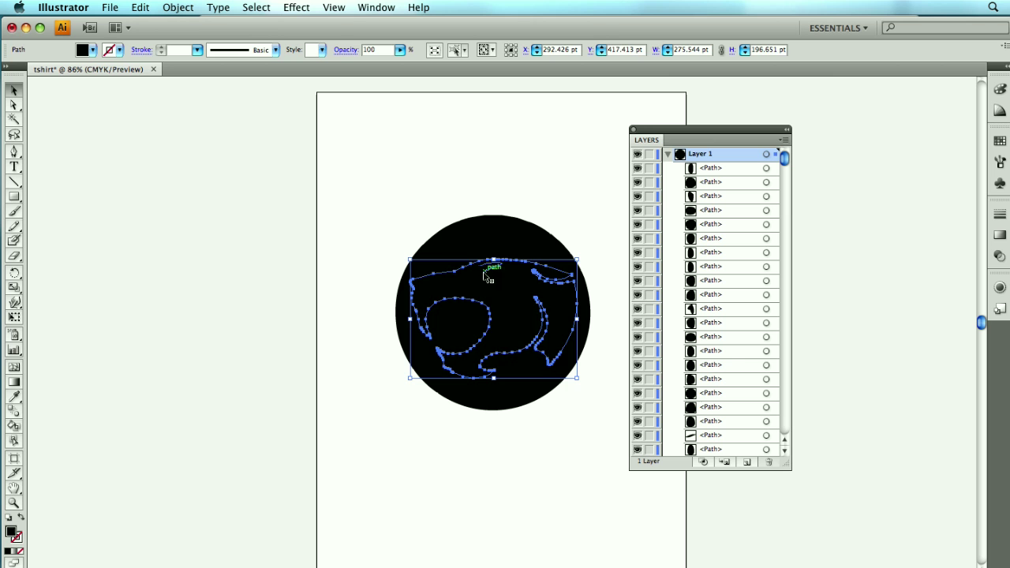
pyautogui.click(481, 267)
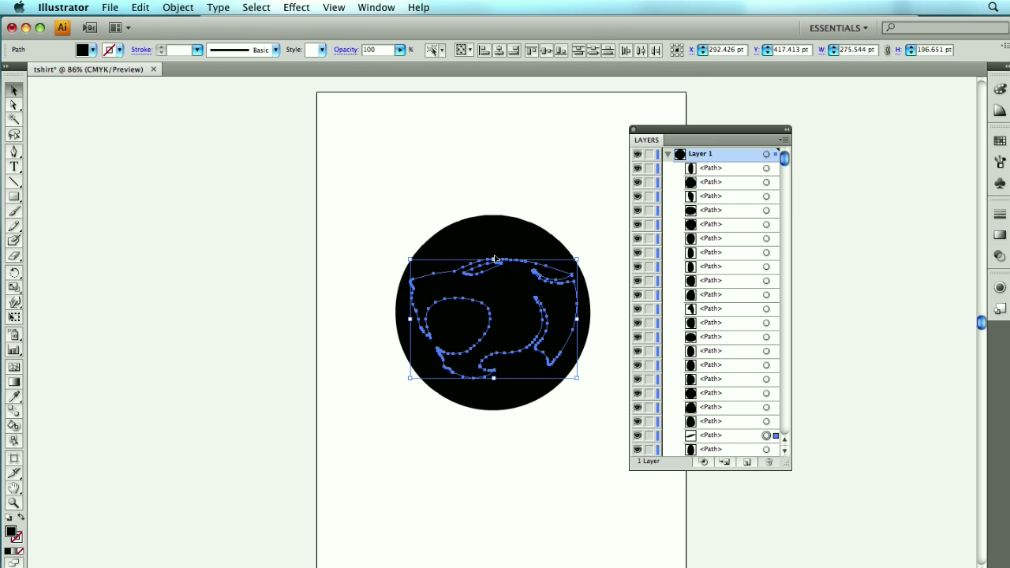
pyautogui.keyDown('shift'); pyautogui.click(490, 248); pyautogui.keyUp('shift')
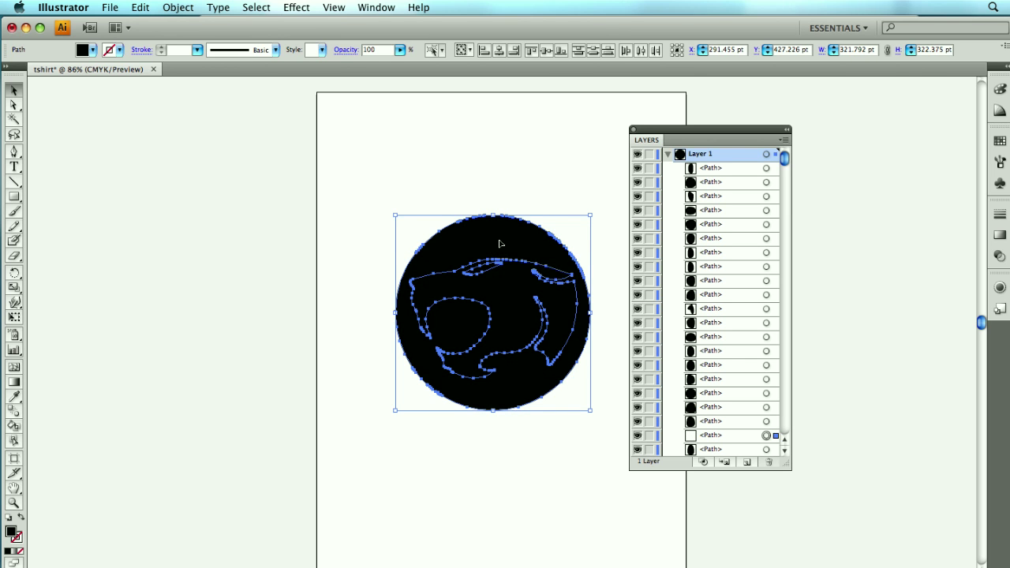
pyautogui.moveTo(499, 244); pyautogui.dragTo(211, 221)
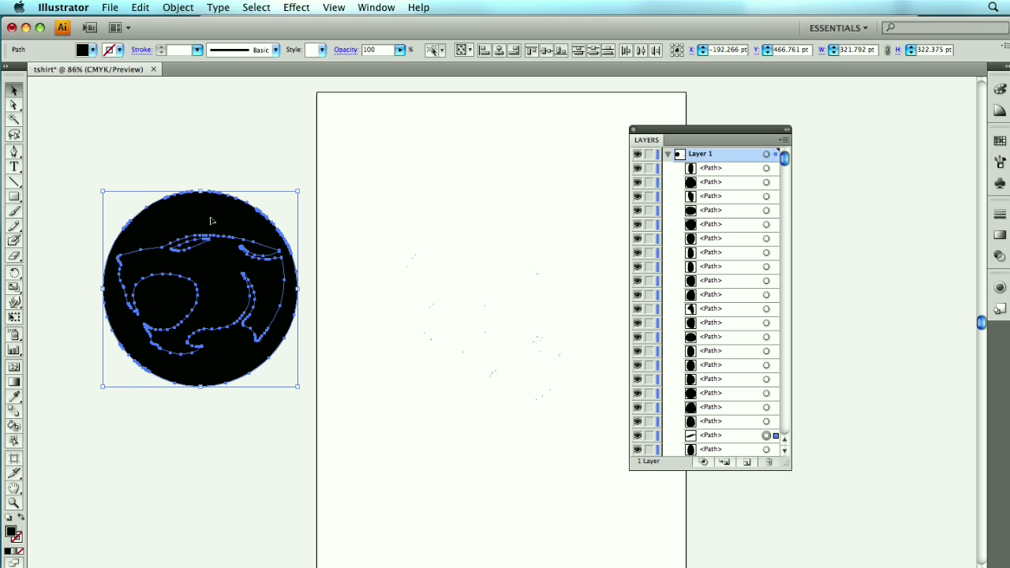
# Step: Fill the small path green, the cat face purple and the circle grey-brown
pyautogui.click(325, 180)
pyautogui.click(190, 246)
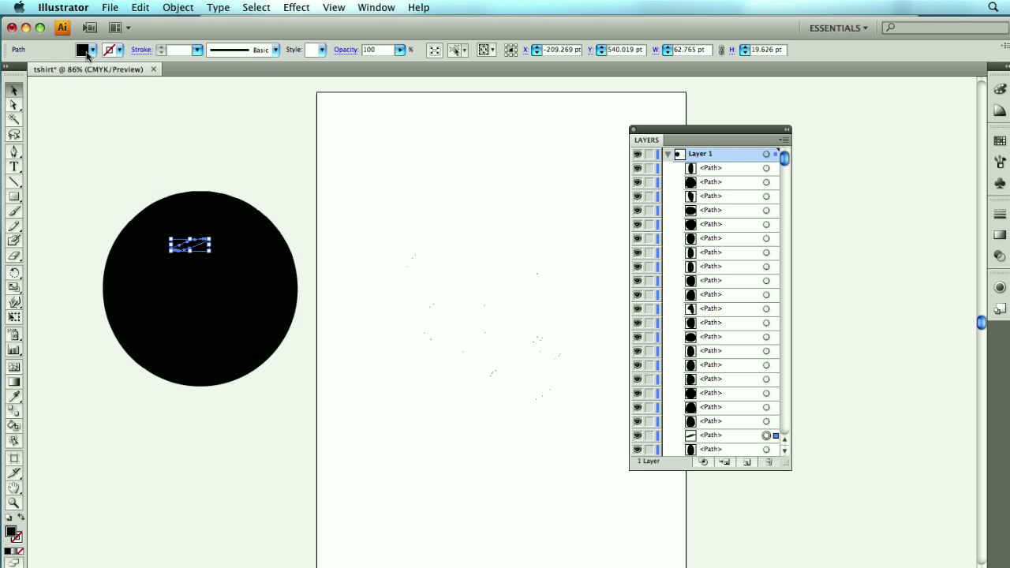
pyautogui.click(87, 53)
pyautogui.click(64, 64)
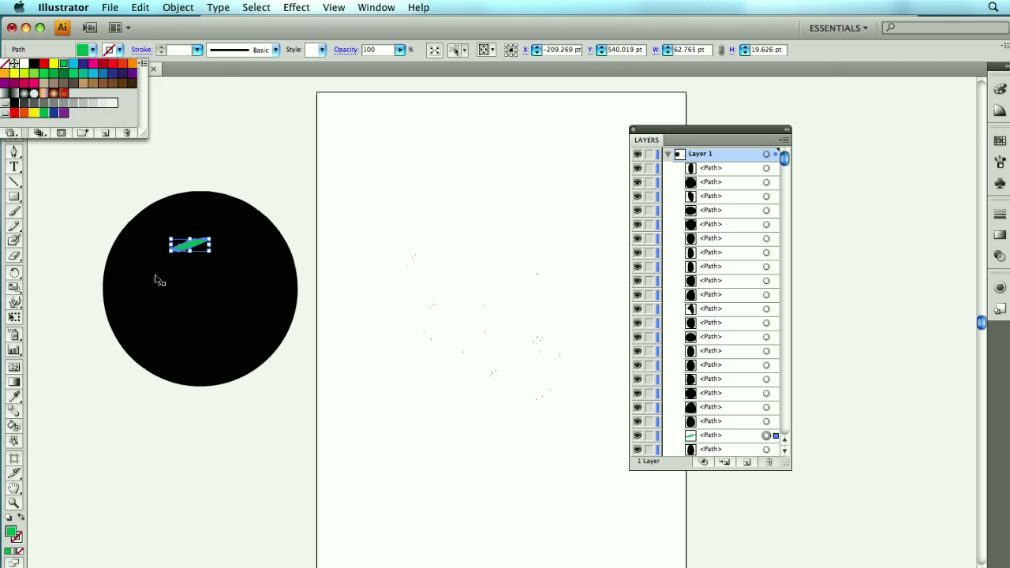
pyautogui.click(157, 278)
pyautogui.click(90, 51)
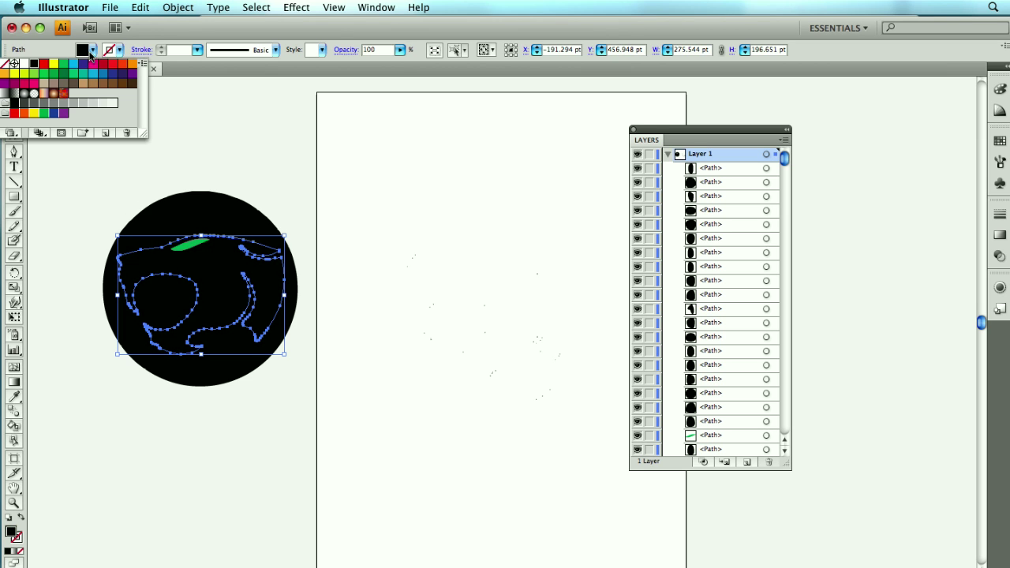
pyautogui.click(84, 63)
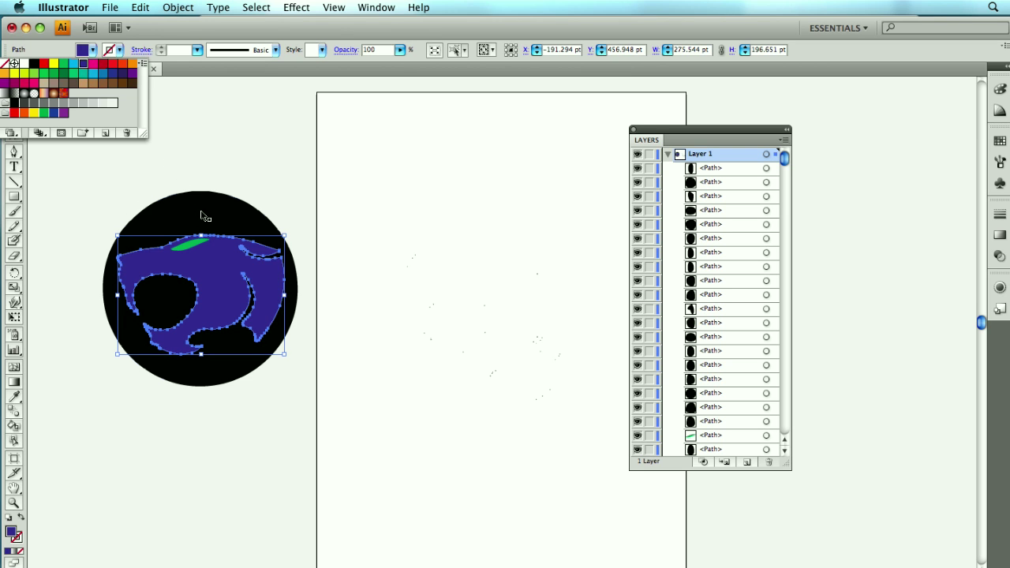
pyautogui.click(201, 216)
pyautogui.click(91, 51)
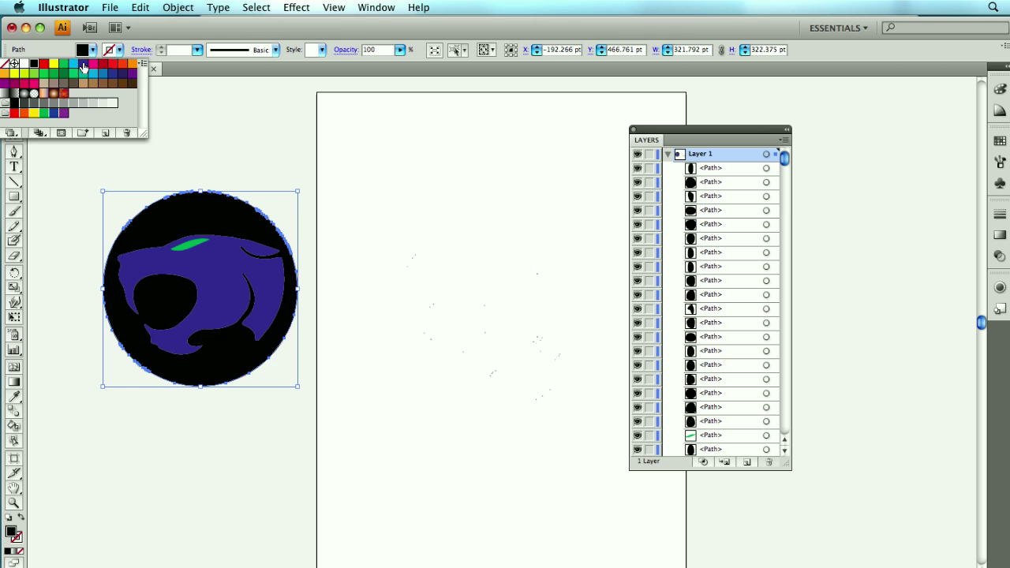
pyautogui.click(64, 83)
pyautogui.click(230, 165)
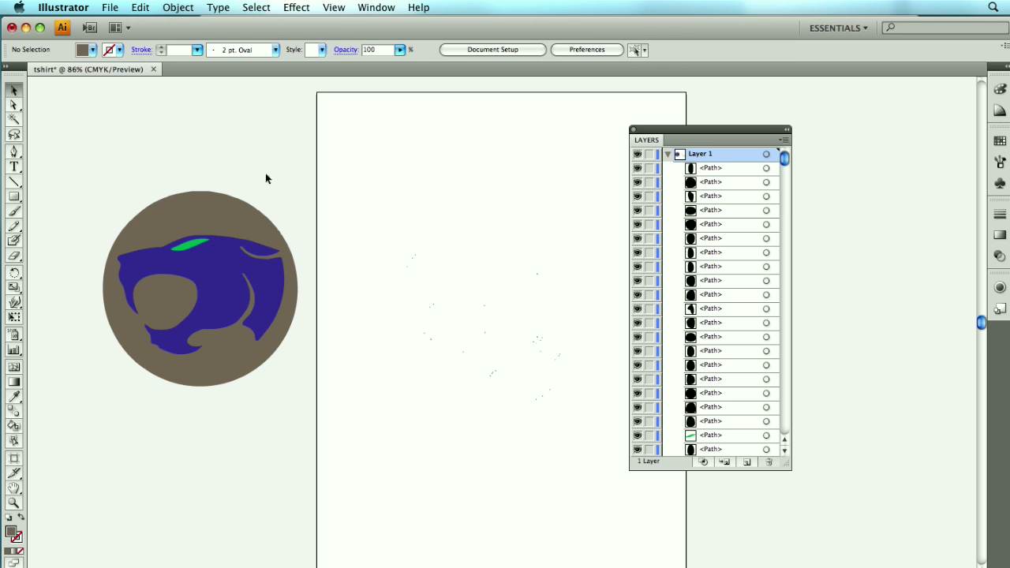
# Step: Delete the stray specks on the page and move the three-part logo onto the page centre
pyautogui.moveTo(327, 136); pyautogui.dragTo(653, 478)
pyautogui.press('Delete')
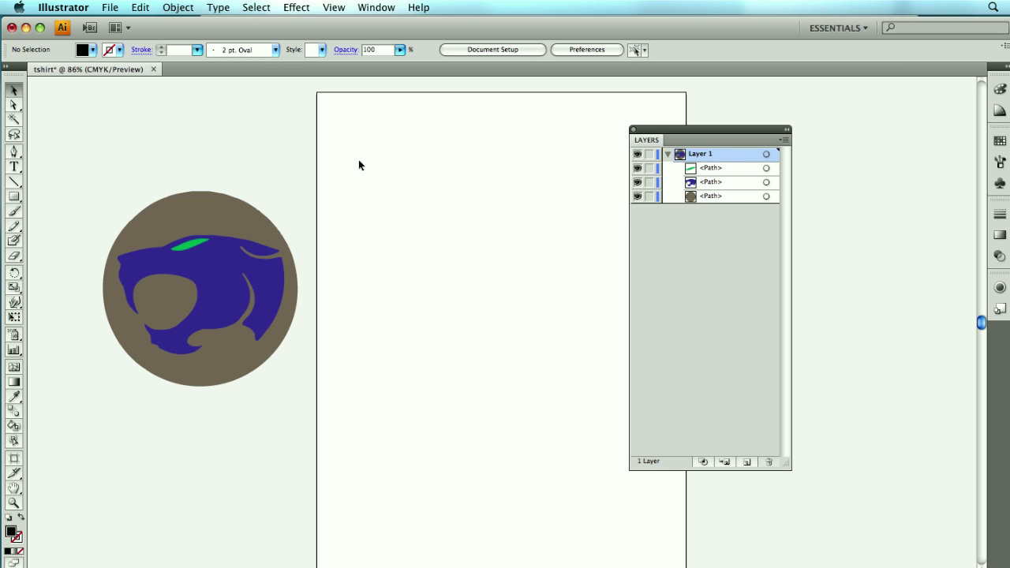
pyautogui.moveTo(360, 142); pyautogui.dragTo(89, 436)
pyautogui.moveTo(207, 374); pyautogui.dragTo(509, 395)
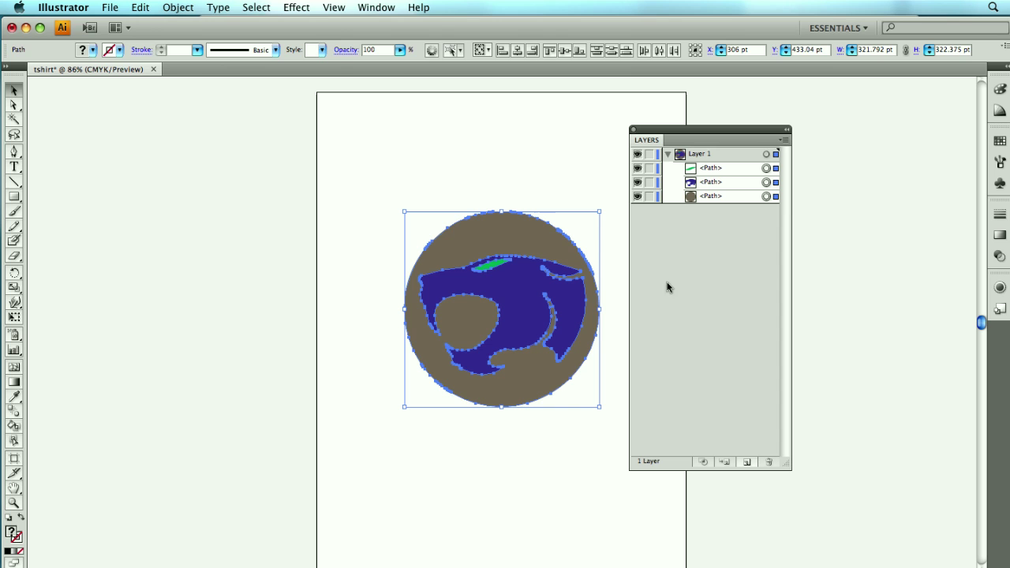
# Step: Add two new layers and move the eye path into Layer 3 and the face into Layer 2
pyautogui.click(747, 464)
pyautogui.click(747, 464)
pyautogui.click(703, 197)
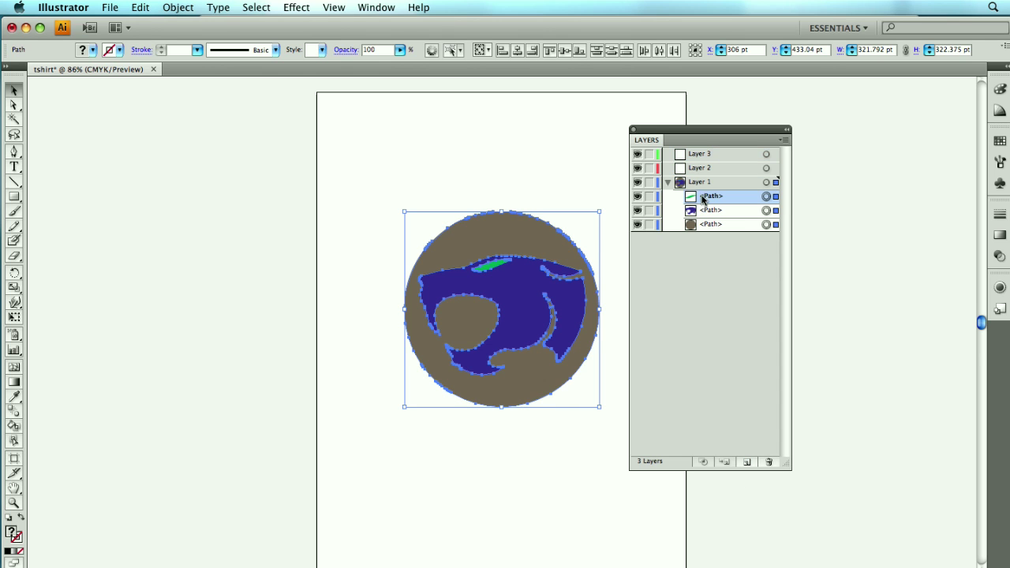
pyautogui.moveTo(702, 198)
pyautogui.mouseDown()
pyautogui.moveTo(693, 156)
pyautogui.moveTo(708, 202)
pyautogui.moveTo(700, 169)
pyautogui.mouseUp()
pyautogui.click(697, 199)
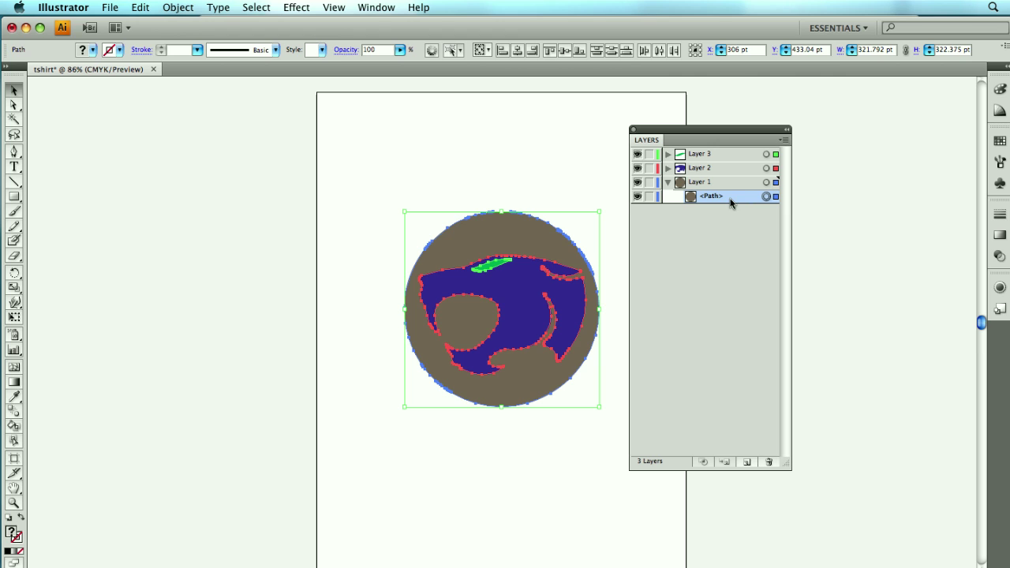
# Step: Rename the layers circle, face and eye
pyautogui.doubleClick(698, 182)
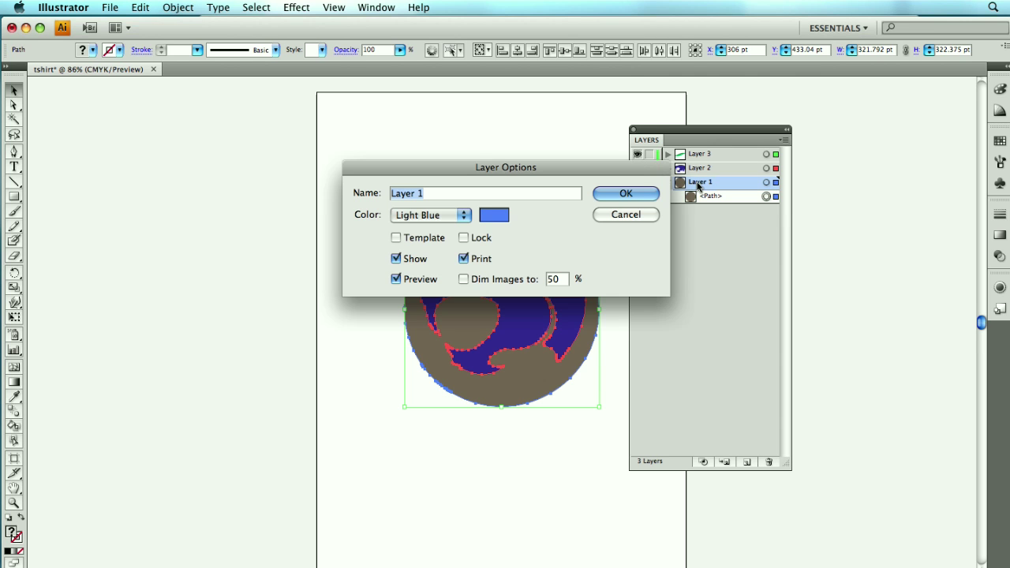
pyautogui.write('circle')
pyautogui.press('Return')
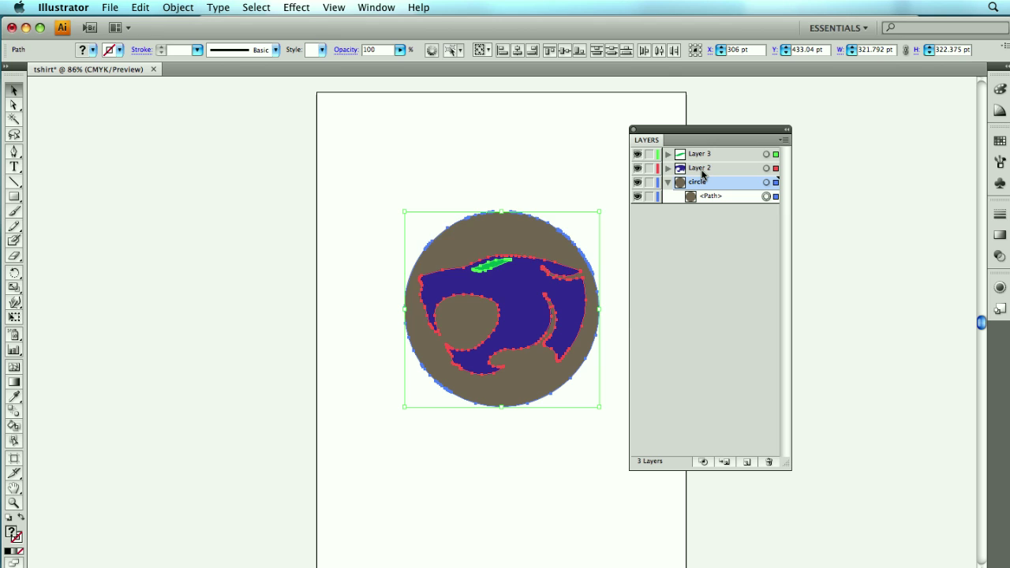
pyautogui.doubleClick(700, 168)
pyautogui.write('face')
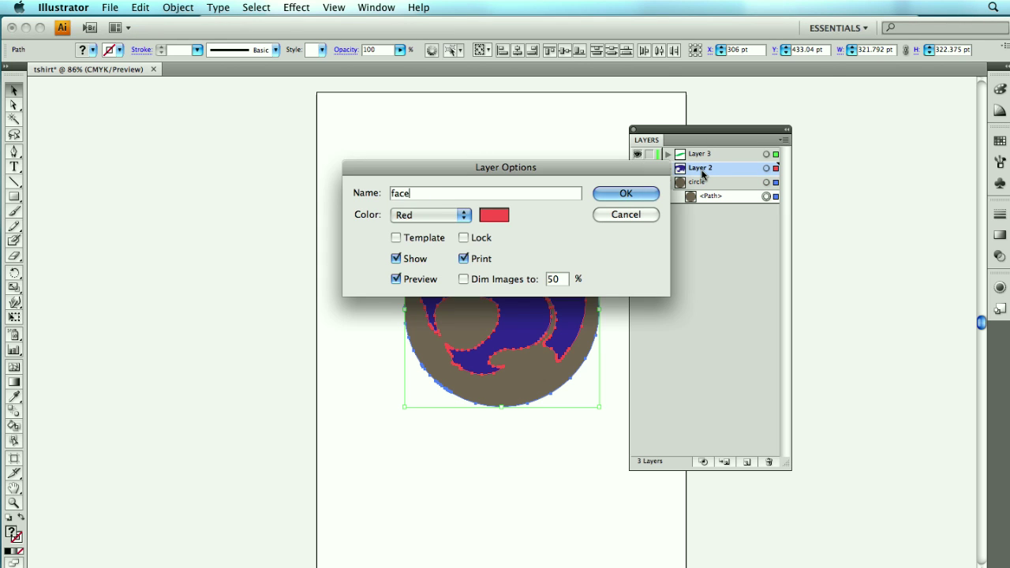
pyautogui.press('Return')
pyautogui.doubleClick(702, 155)
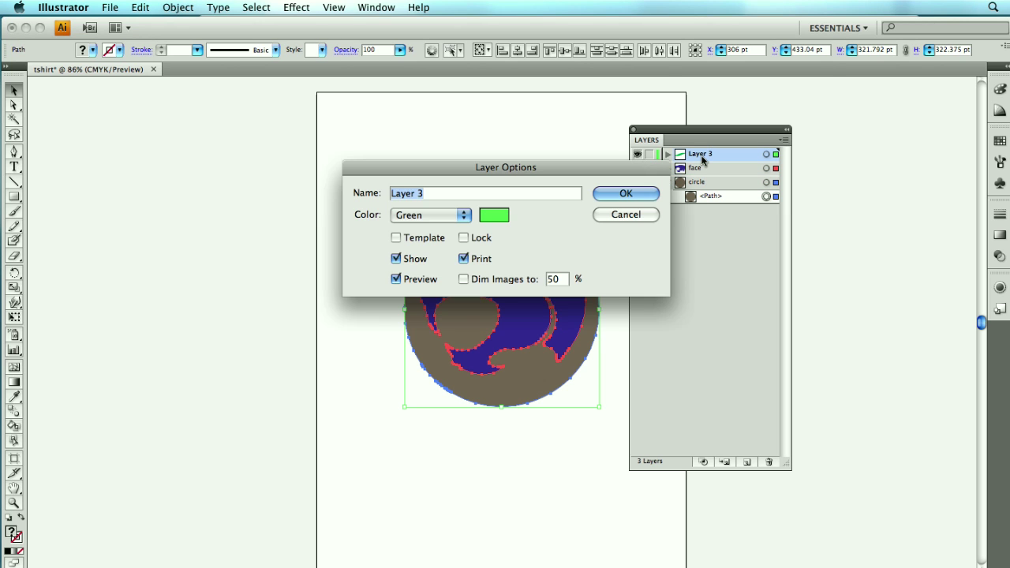
pyautogui.write('eye')
pyautogui.click(647, 194)
pyautogui.click(527, 193)
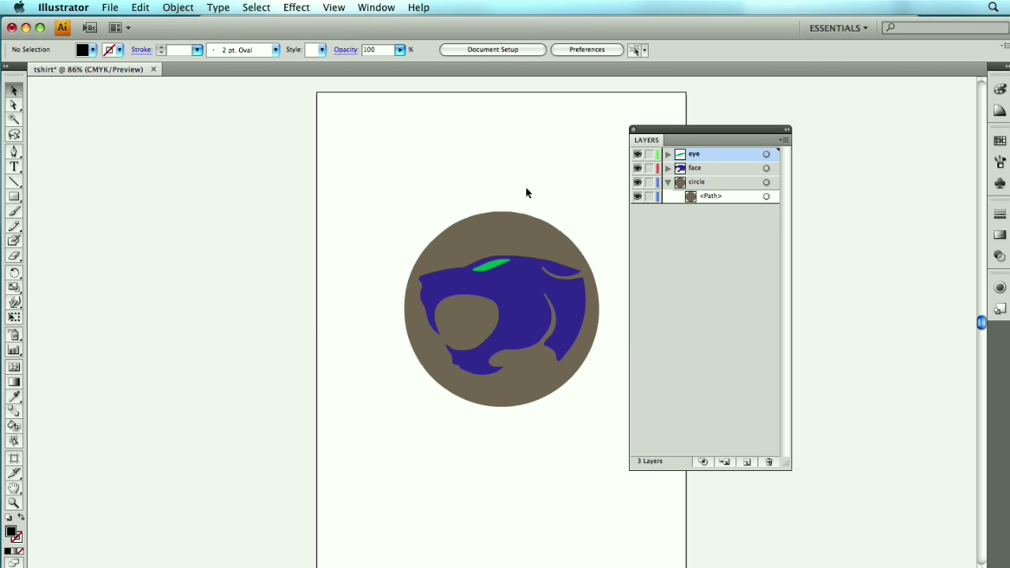
# Step: Select the eye, face and circle together
pyautogui.click(486, 266)
pyautogui.click(468, 285)
pyautogui.click(468, 234)
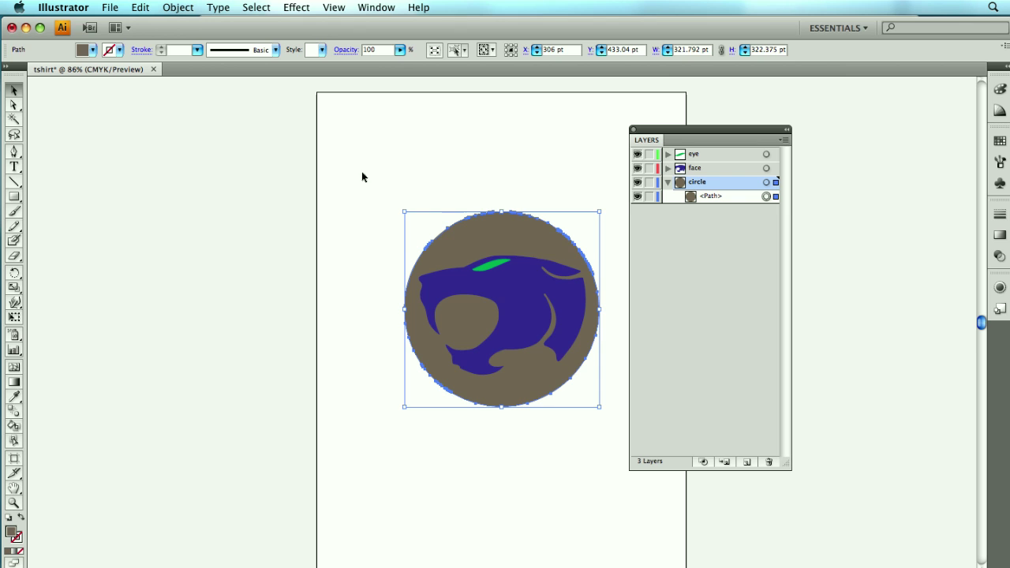
pyautogui.moveTo(363, 172); pyautogui.dragTo(562, 406)
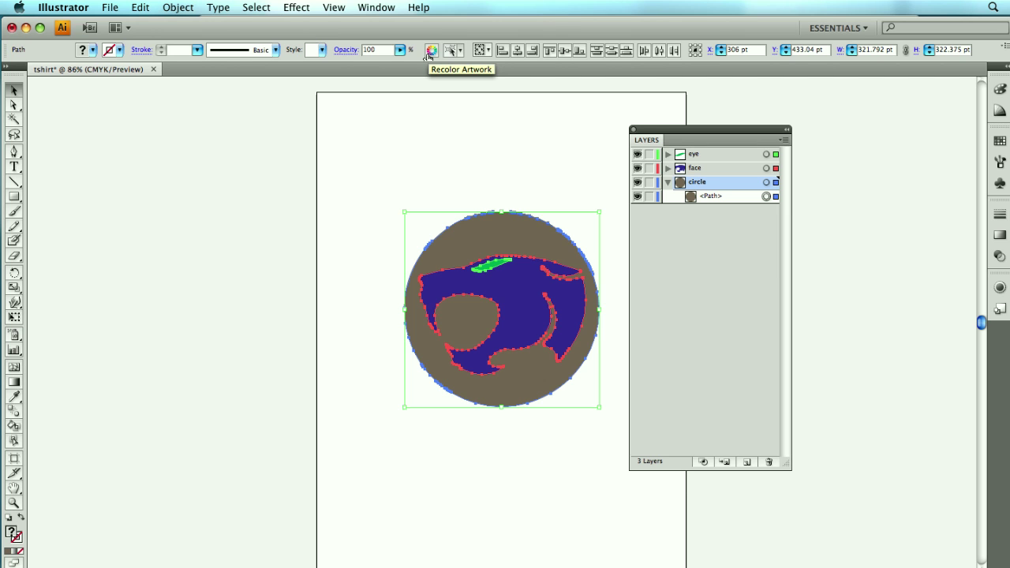
# Step: Recolour the selection with the Brights group and a harmony rule giving shades of red
pyautogui.click(431, 52)
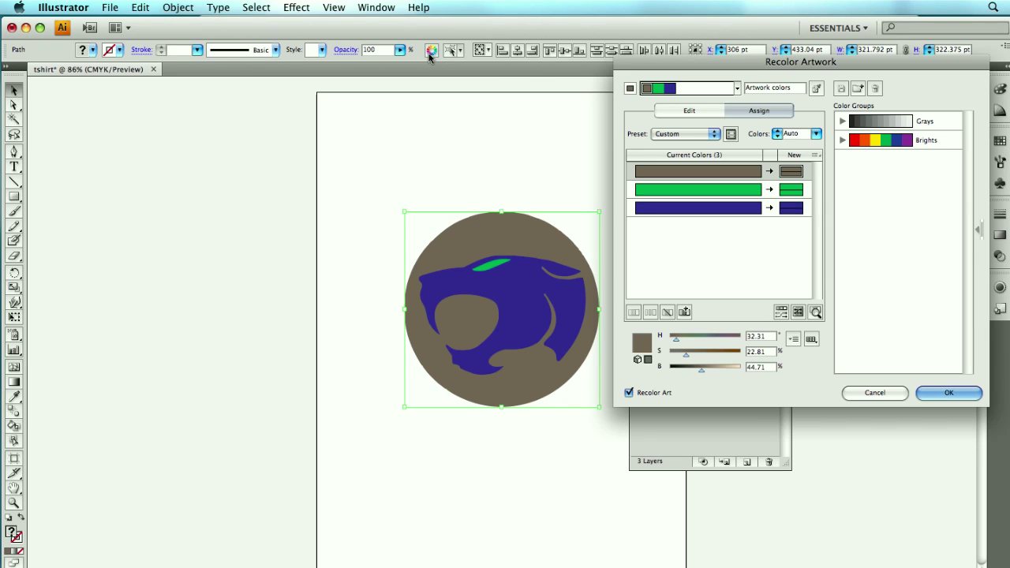
pyautogui.click(858, 143)
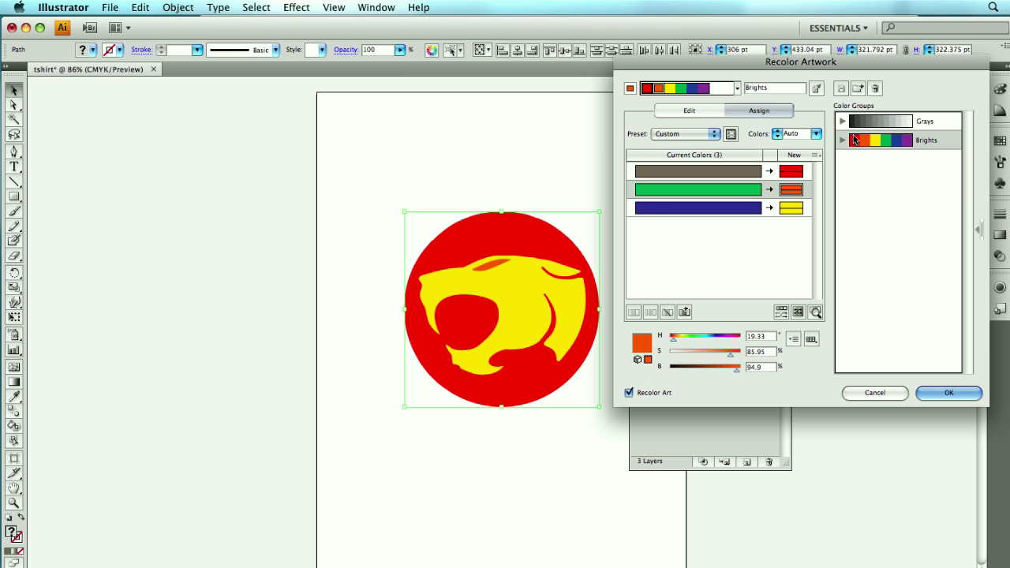
pyautogui.click(736, 90)
pyautogui.click(694, 176)
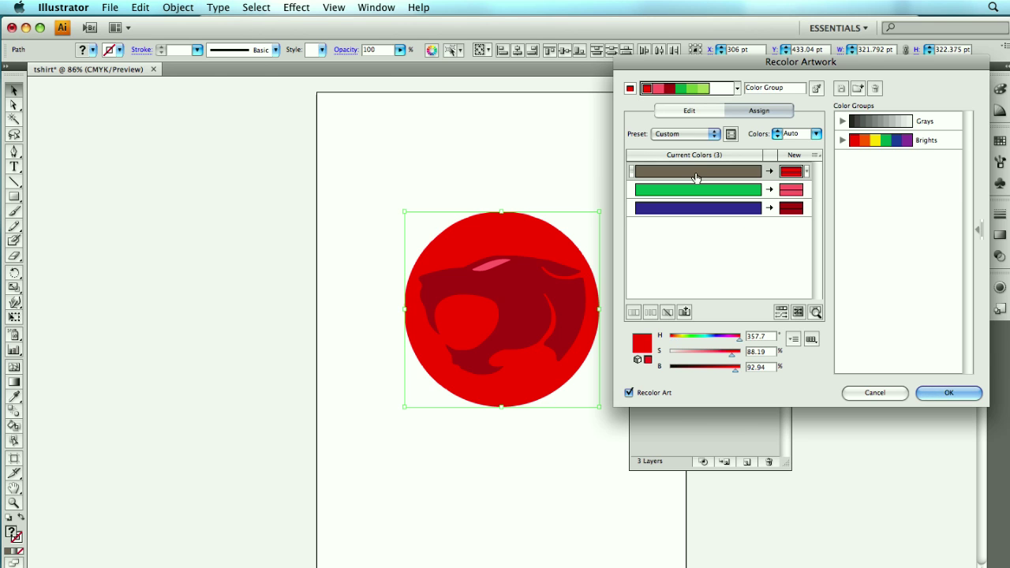
# Step: Apply the red recolouring and bring up the document's Swatches panel
pyautogui.click(925, 395)
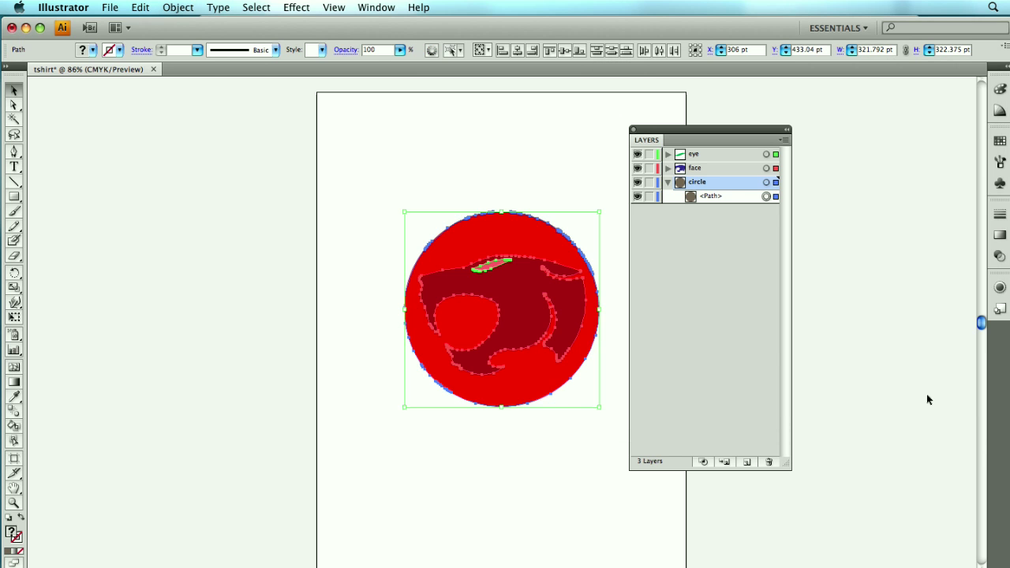
pyautogui.click(1002, 89)
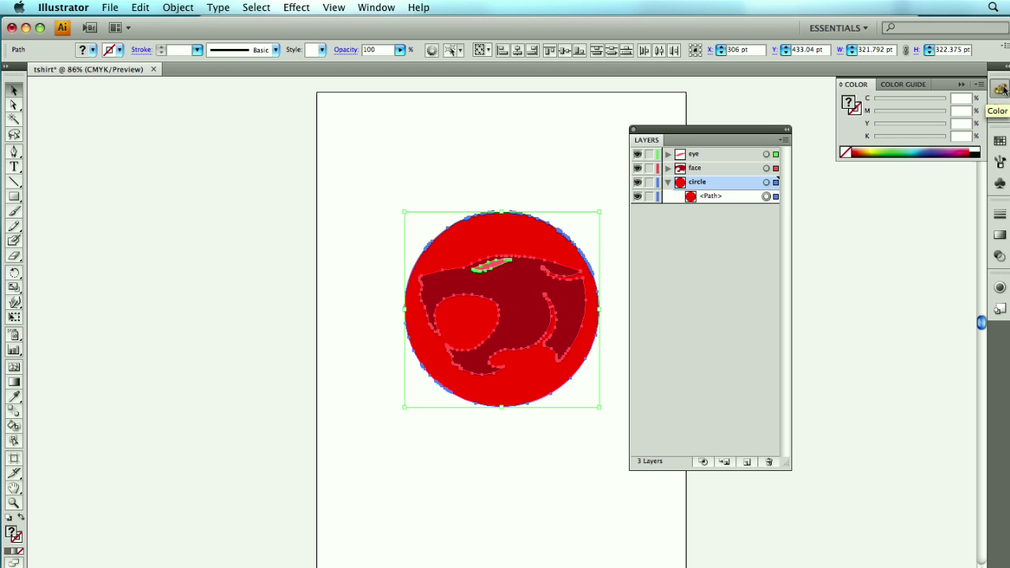
pyautogui.click(1001, 111)
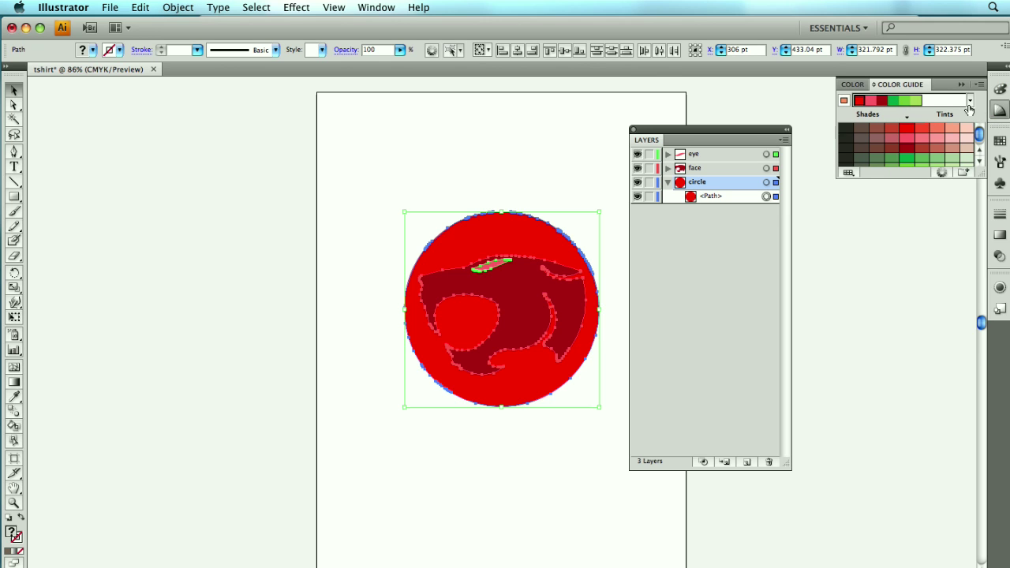
pyautogui.click(970, 101)
pyautogui.click(963, 98)
pyautogui.click(1000, 141)
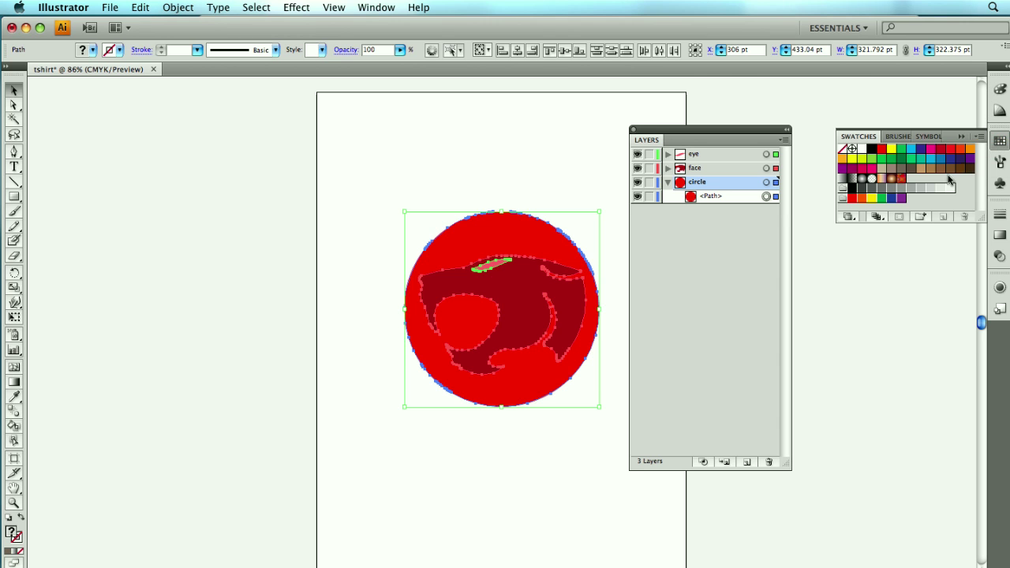
# Step: Open the Earthtone swatch library and add one of its colour groups, undoing the accidental brown fill
pyautogui.click(849, 217)
pyautogui.moveTo(881, 314)
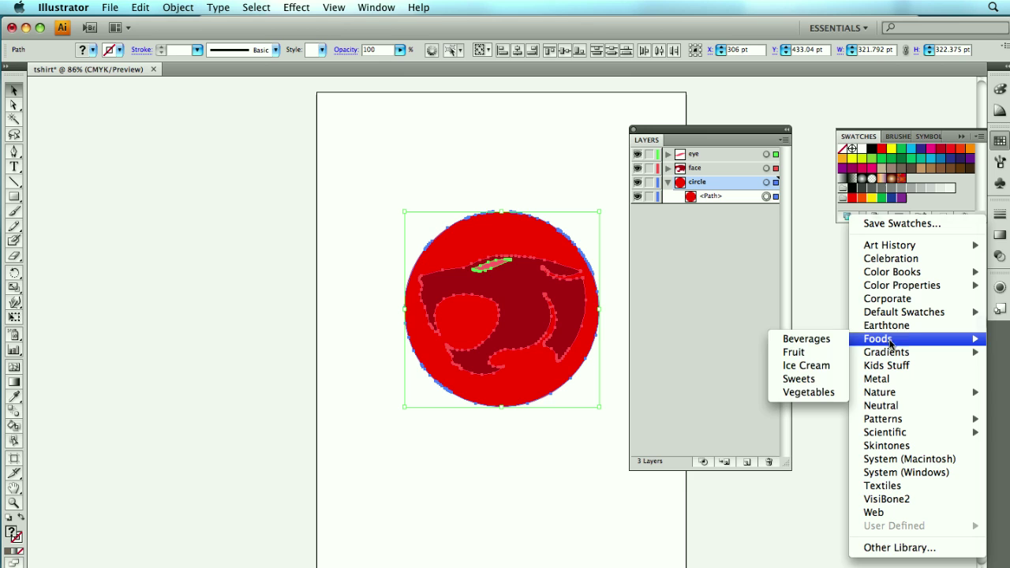
pyautogui.click(890, 328)
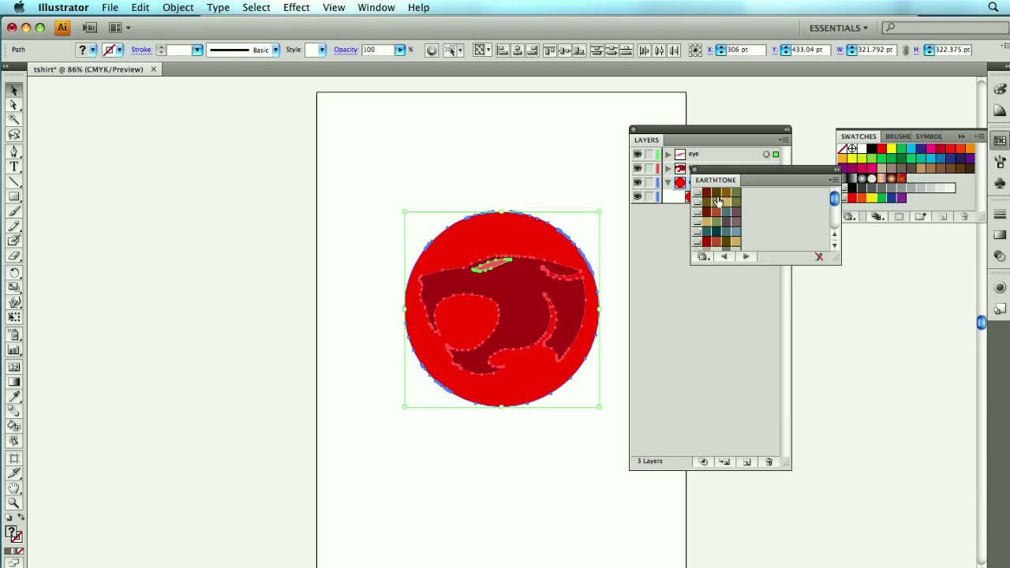
pyautogui.click(717, 197)
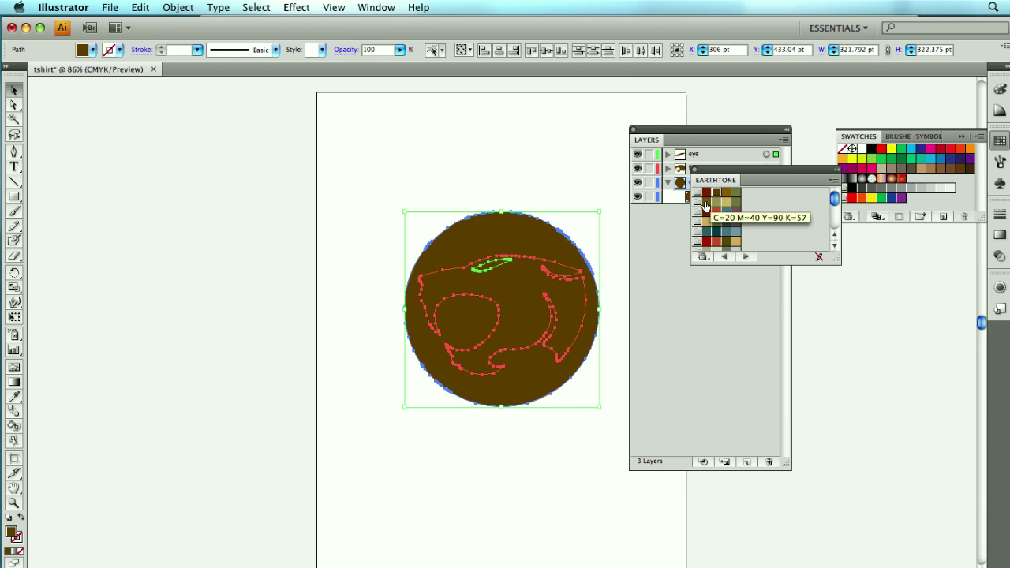
pyautogui.click(696, 204)
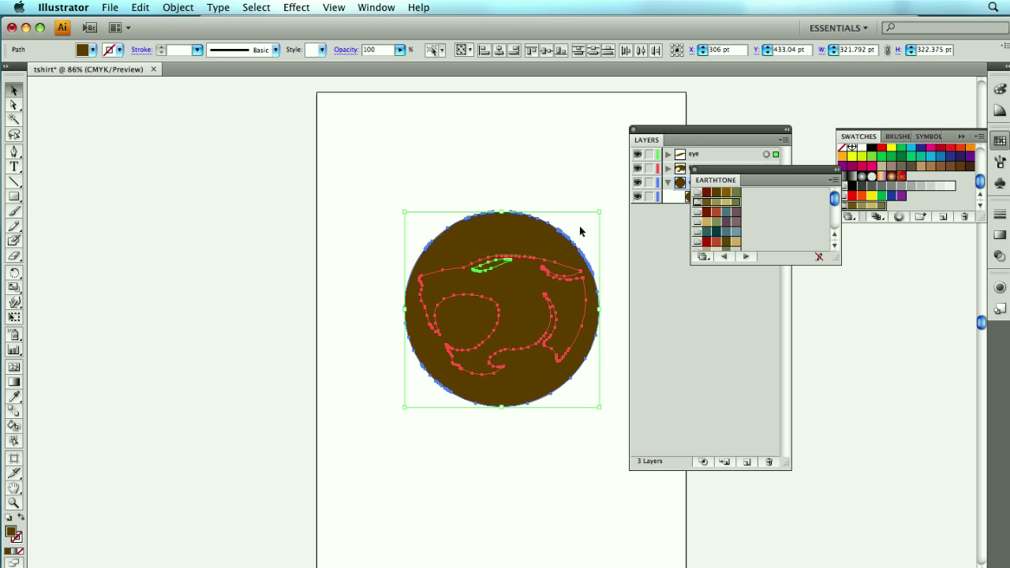
pyautogui.click(557, 186)
pyautogui.press('super+z')
pyautogui.press('super+z')
pyautogui.press('super+z')
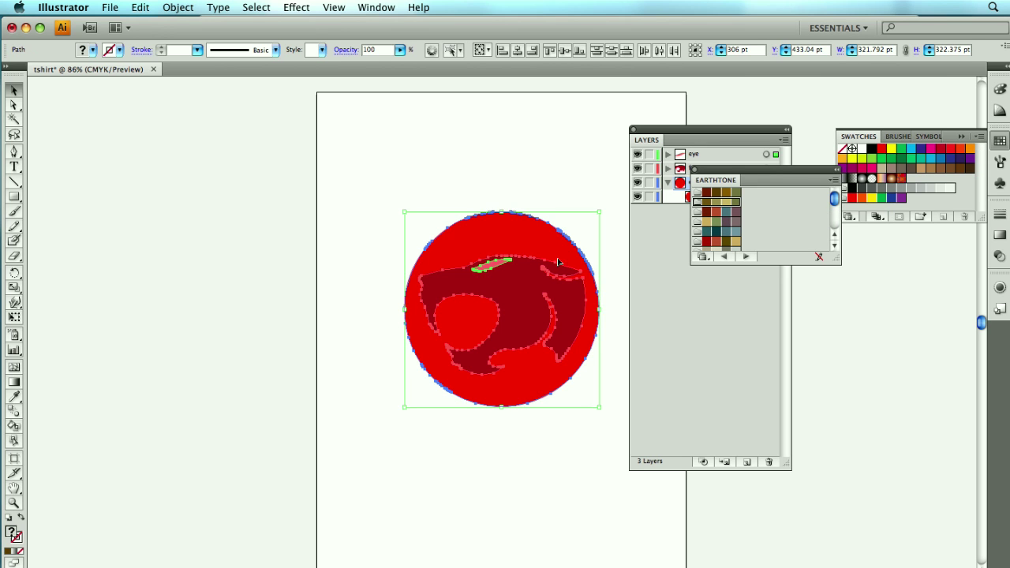
pyautogui.click(699, 224)
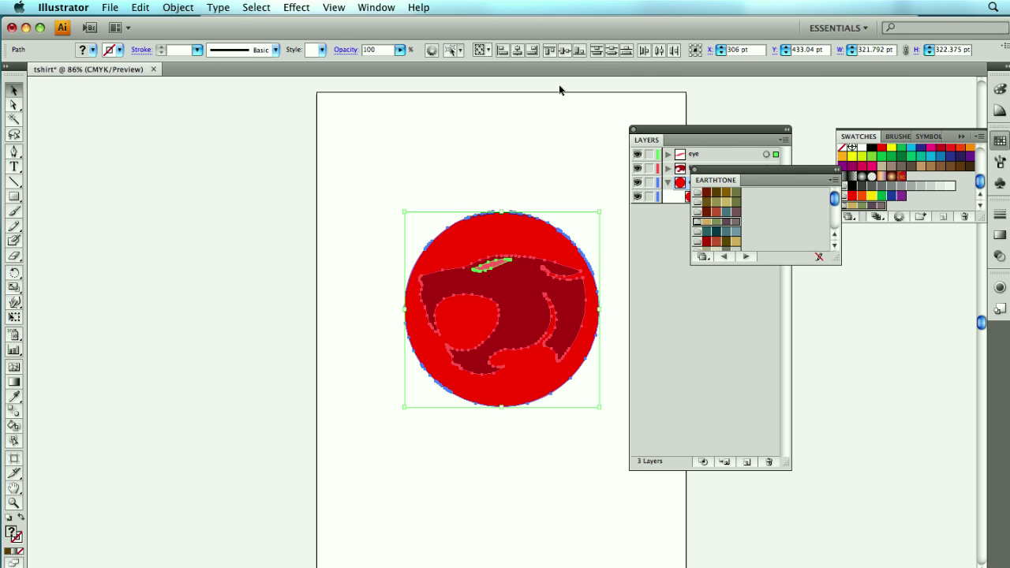
# Step: Recolour the logo with Brights (orange circle, yellow face, red eye) and close the swatch panels
pyautogui.click(432, 51)
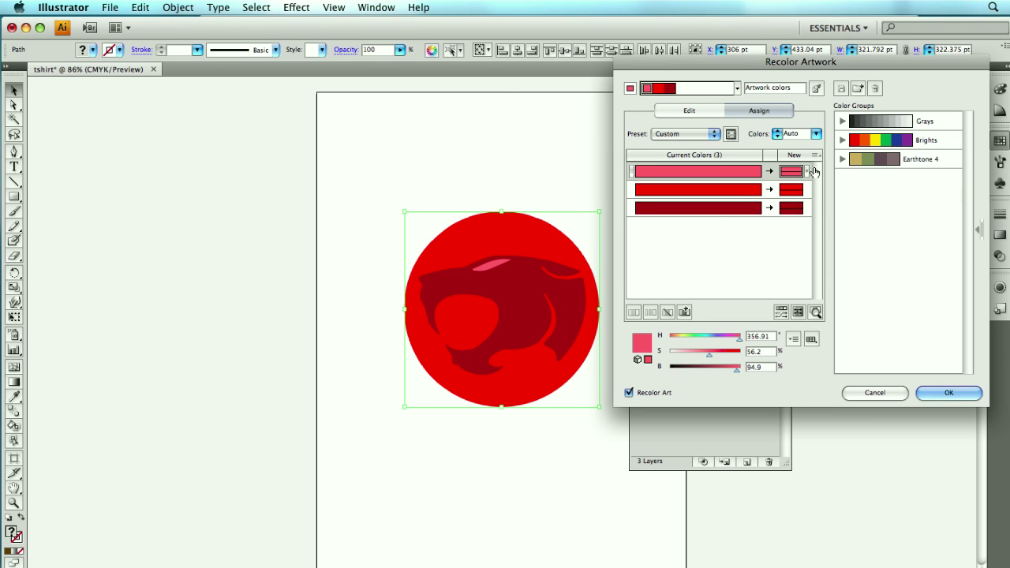
pyautogui.click(868, 159)
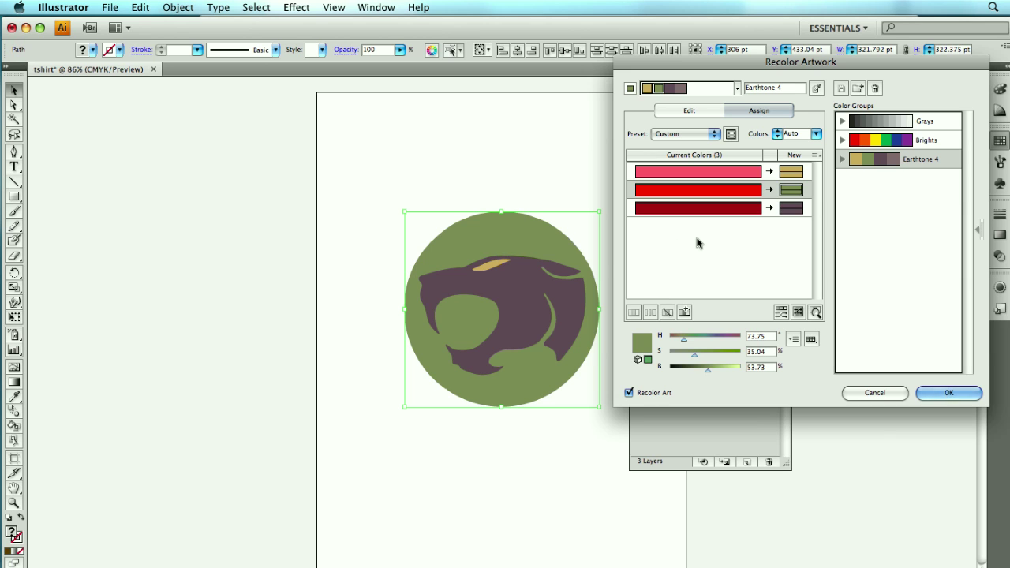
pyautogui.click(860, 147)
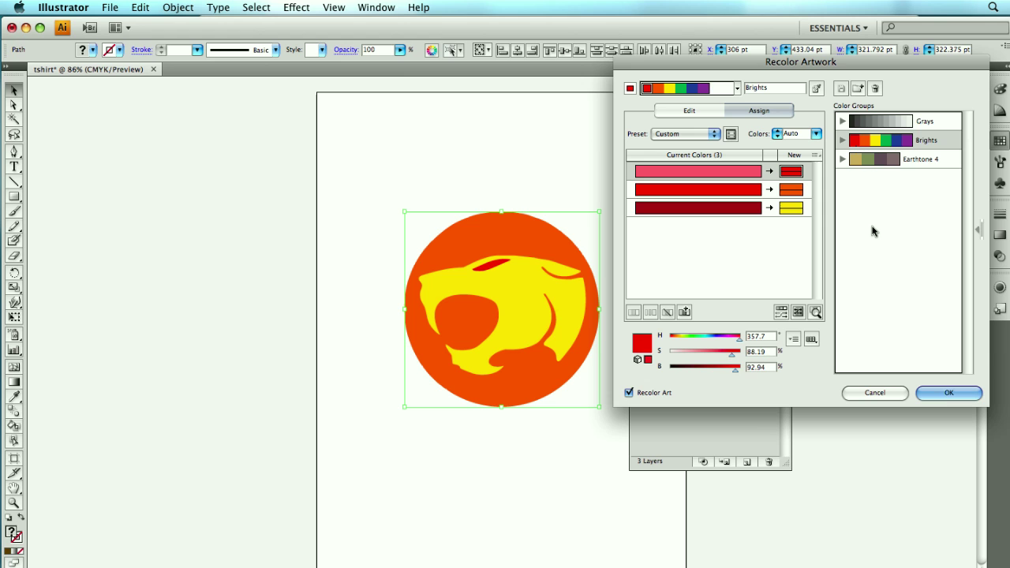
pyautogui.click(949, 392)
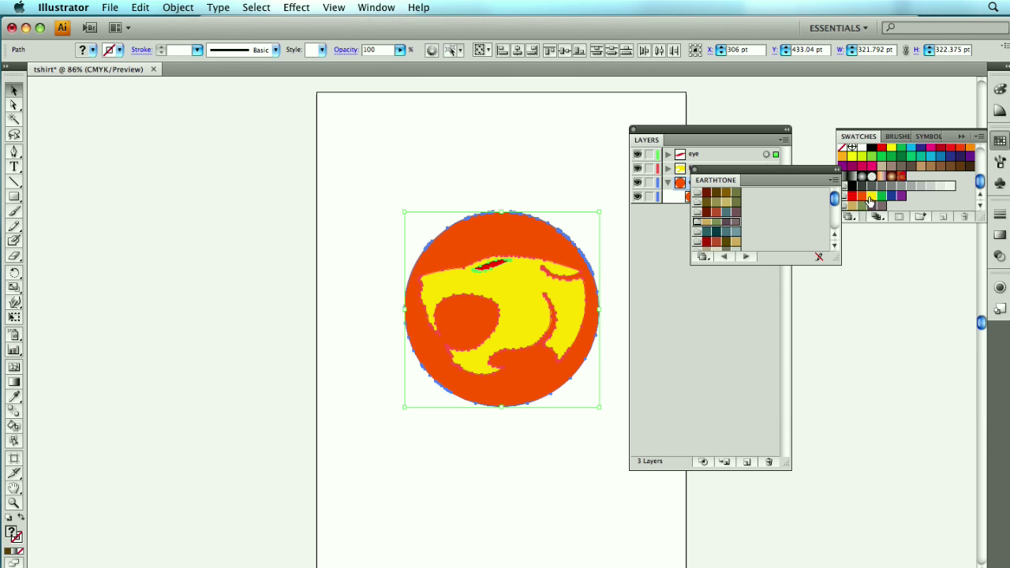
pyautogui.click(963, 137)
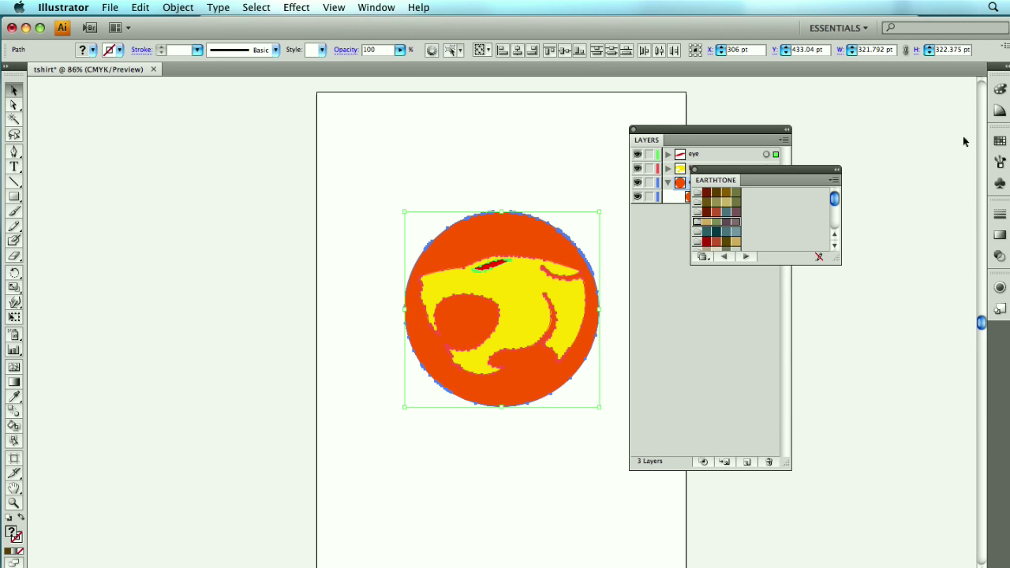
pyautogui.click(695, 169)
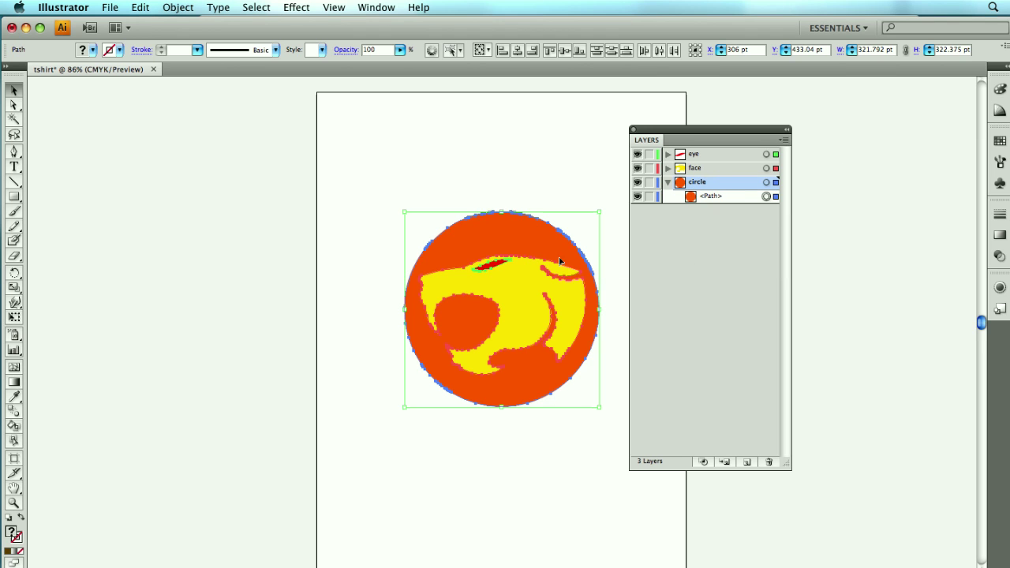
# Step: Fill every path of the Thundercats logo with black, then hide the circle layer
pyautogui.click(382, 188)
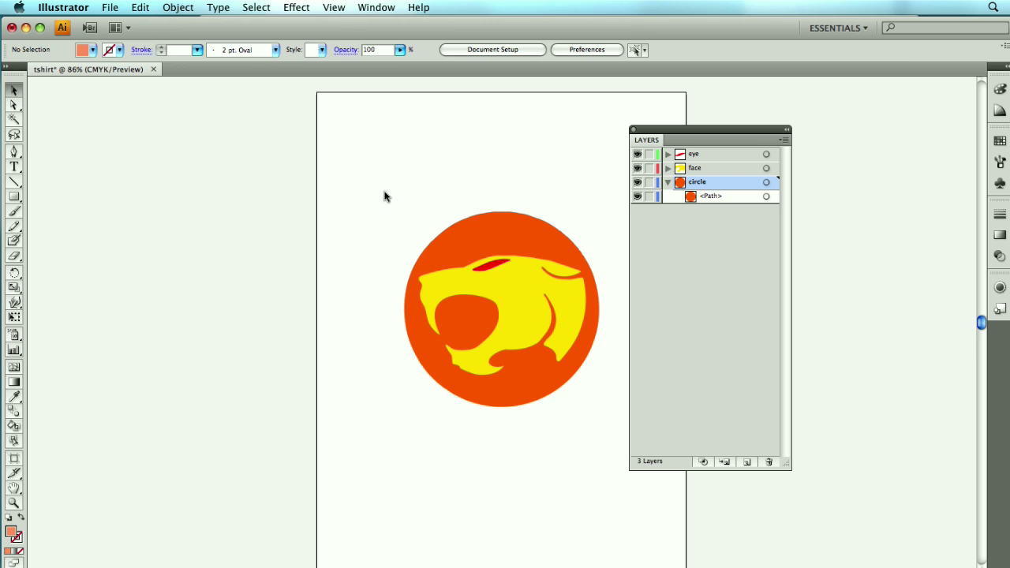
pyautogui.moveTo(381, 190); pyautogui.dragTo(615, 477)
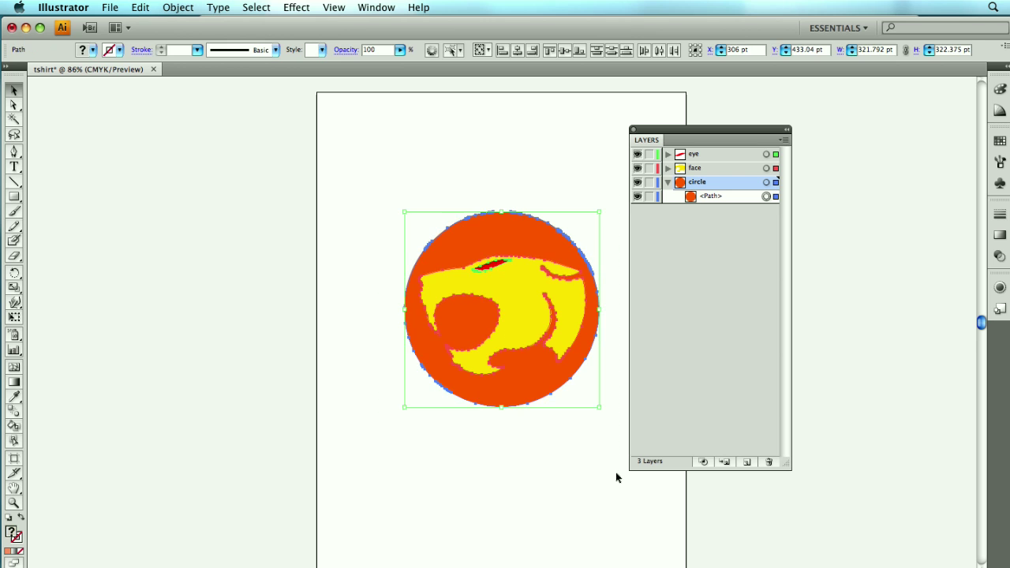
pyautogui.click(93, 50)
pyautogui.click(34, 64)
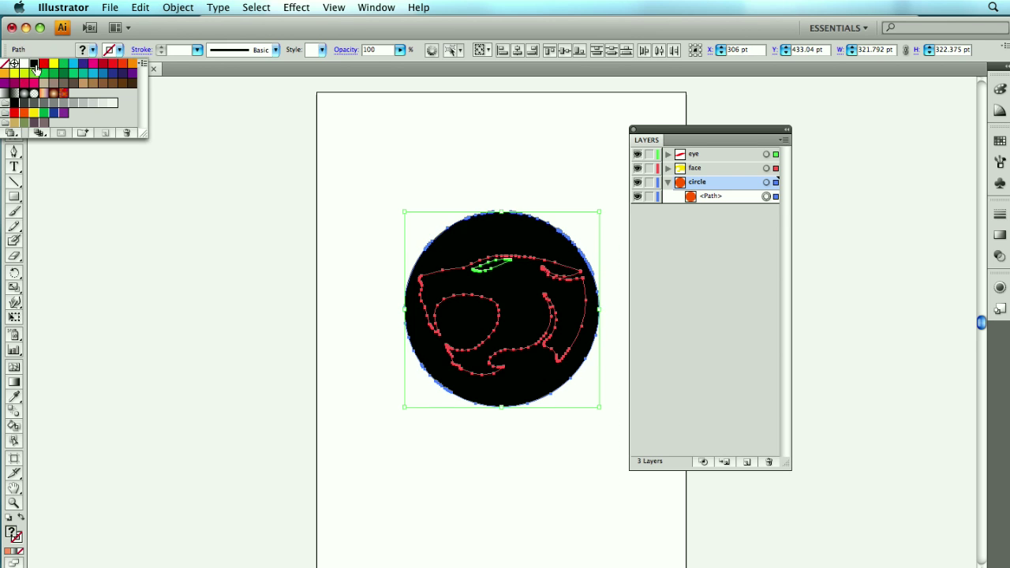
pyautogui.click(234, 200)
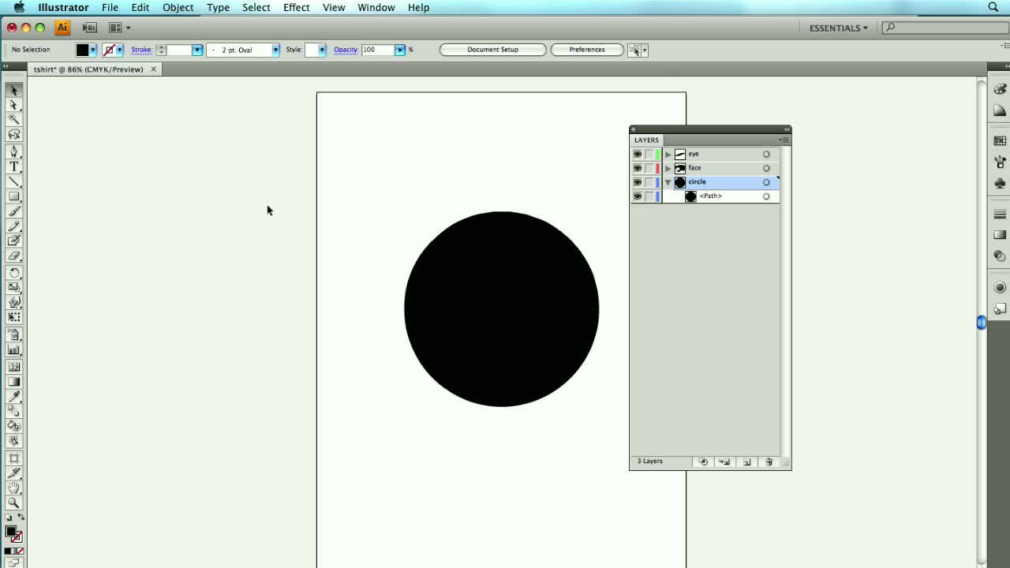
pyautogui.click(636, 186)
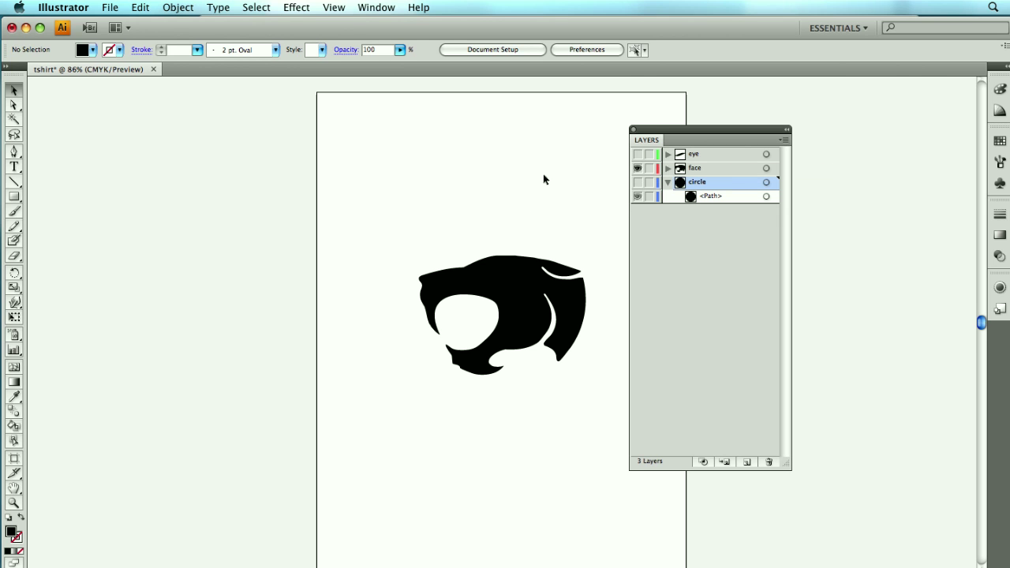
# Step: Check the black face artwork in the print preview without printing
pyautogui.click(108, 6)
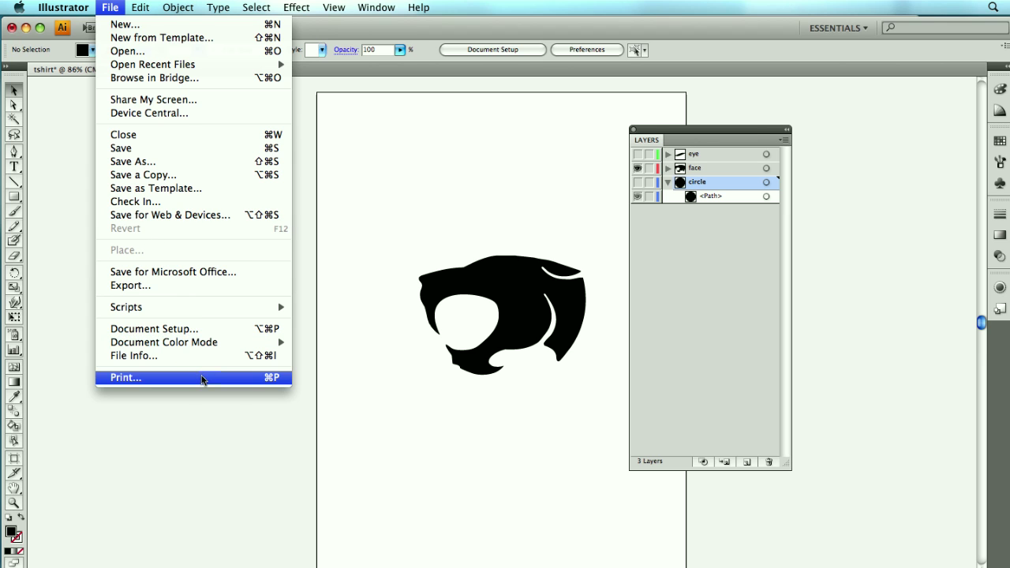
pyautogui.click(203, 378)
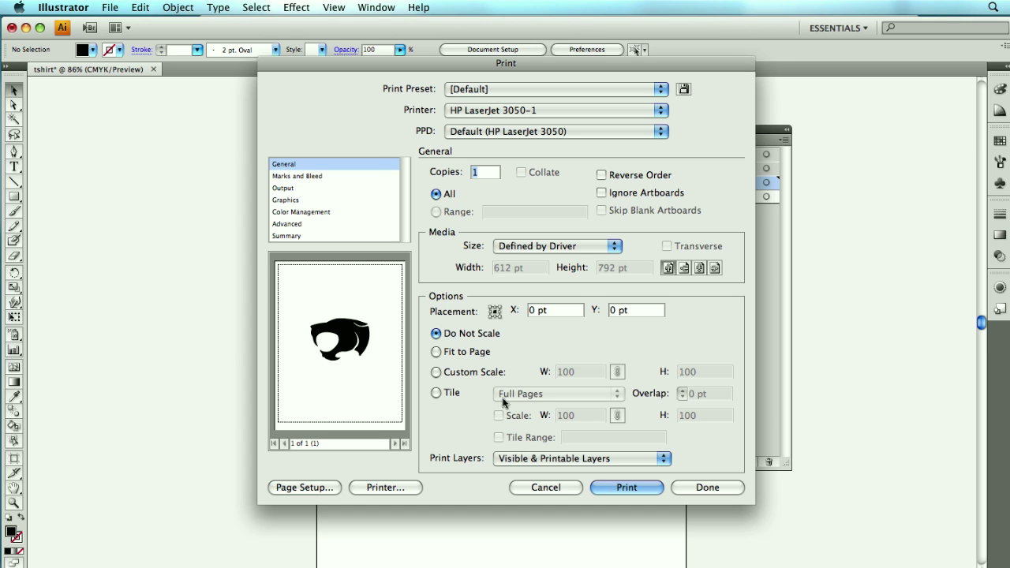
pyautogui.click(546, 488)
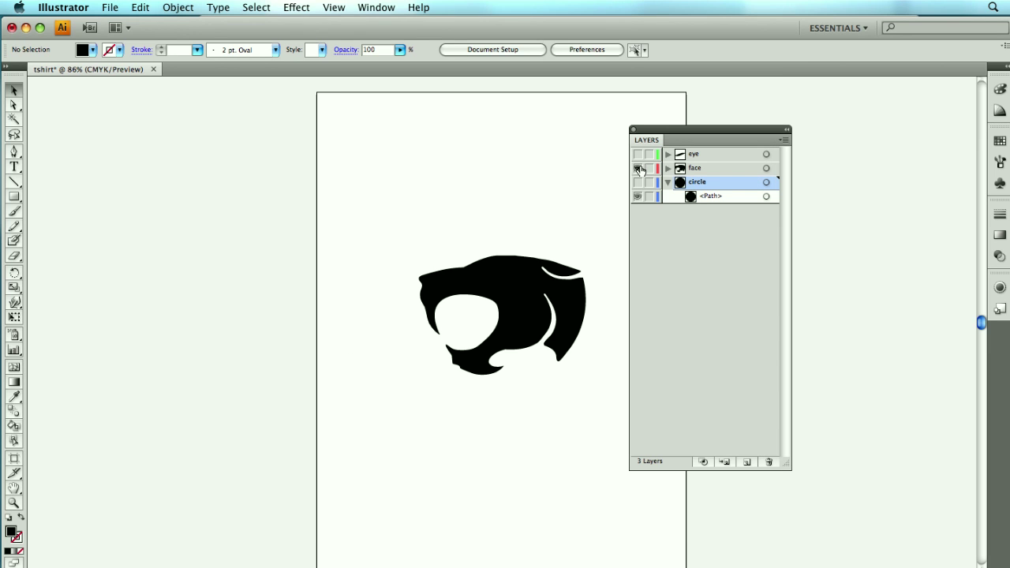
# Step: Isolate the eye layer by hiding the face and circle layers, then preview its print
pyautogui.click(638, 168)
pyautogui.click(638, 154)
pyautogui.click(638, 182)
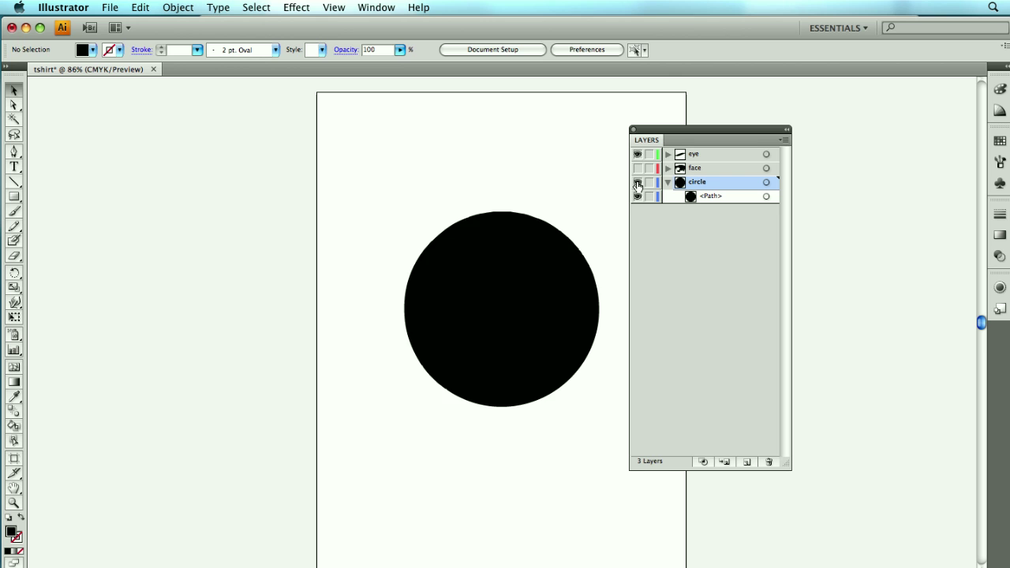
pyautogui.click(637, 183)
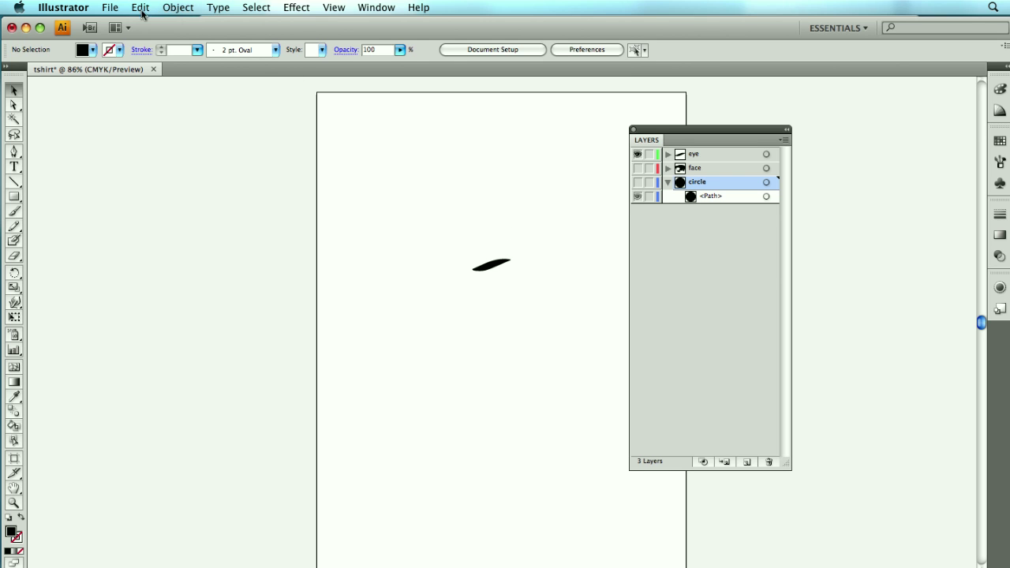
pyautogui.click(109, 8)
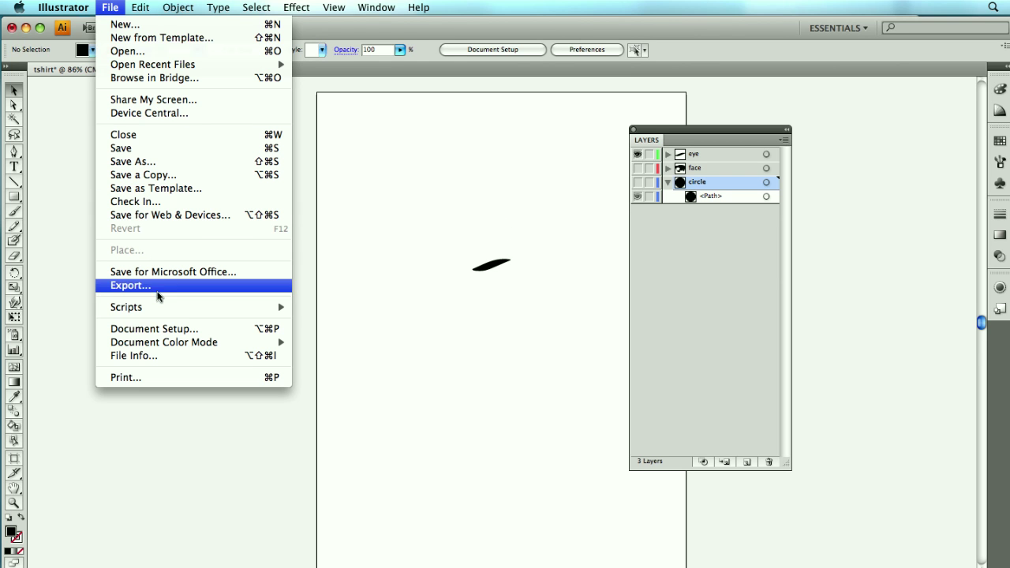
pyautogui.click(204, 377)
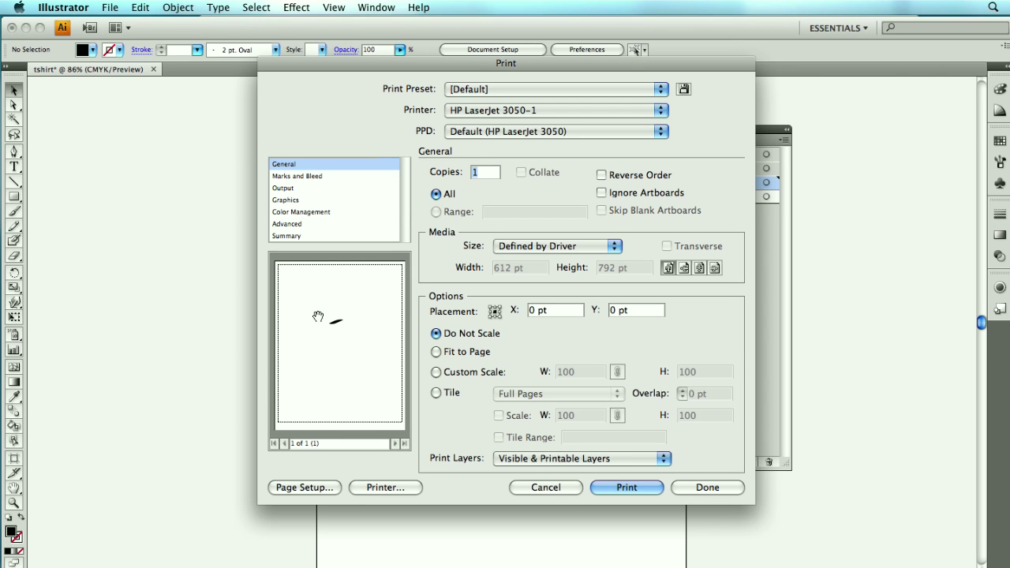
pyautogui.click(531, 491)
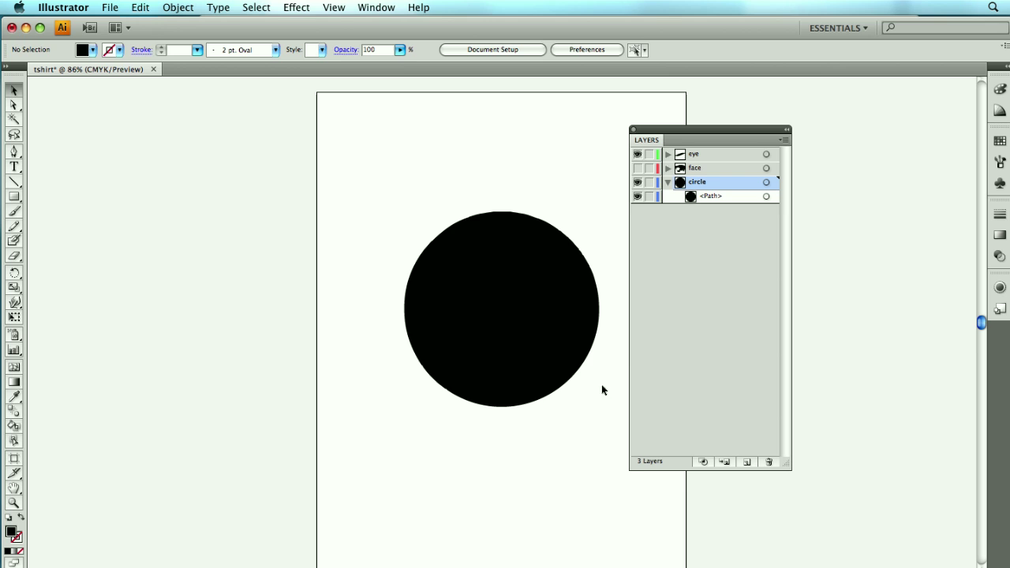
# Step: Show the face layer again and begin saving as tshirt.pdf in Adobe PDF (pdf) format
pyautogui.click(638, 168)
pyautogui.click(115, 11)
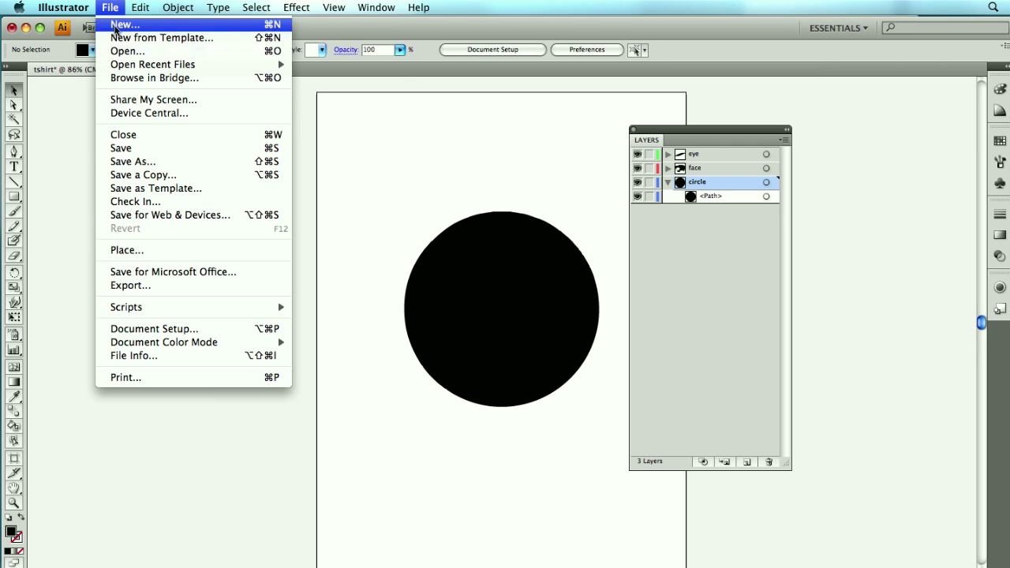
pyautogui.click(148, 162)
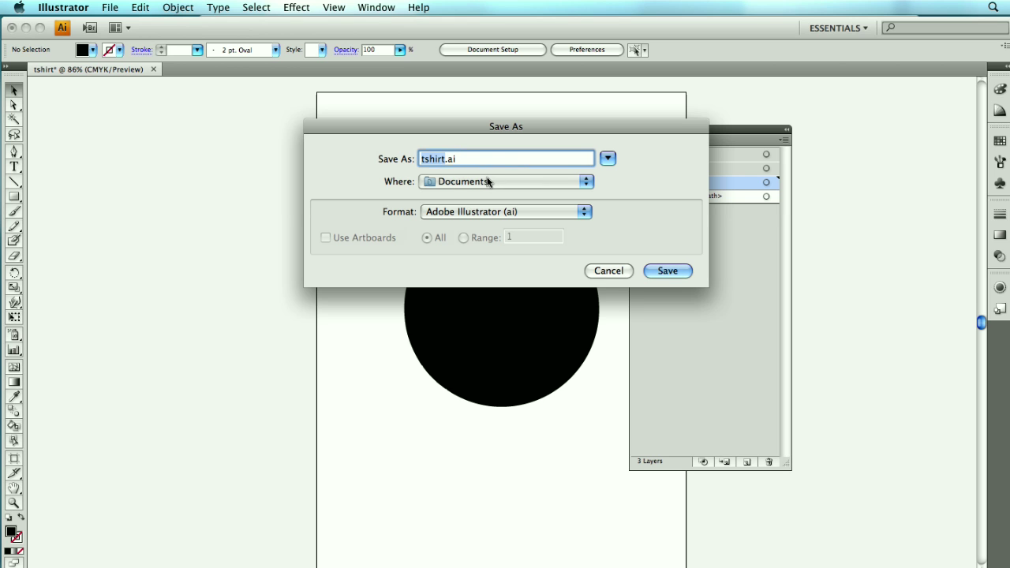
pyautogui.click(577, 213)
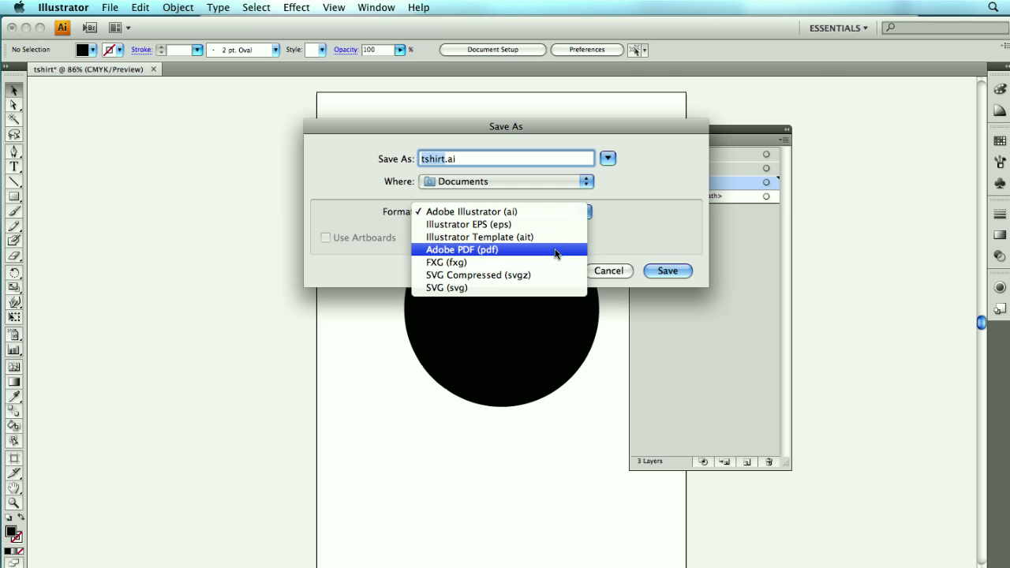
pyautogui.click(556, 252)
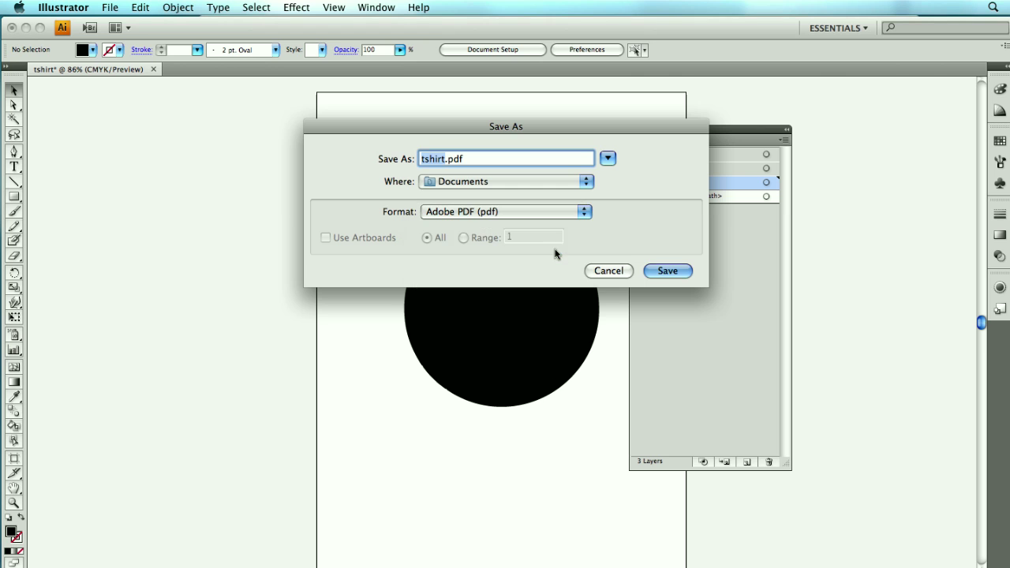
# Step: Confirm saving tshirt.pdf and move the Save Adobe PDF options dialog aside
pyautogui.click(667, 271)
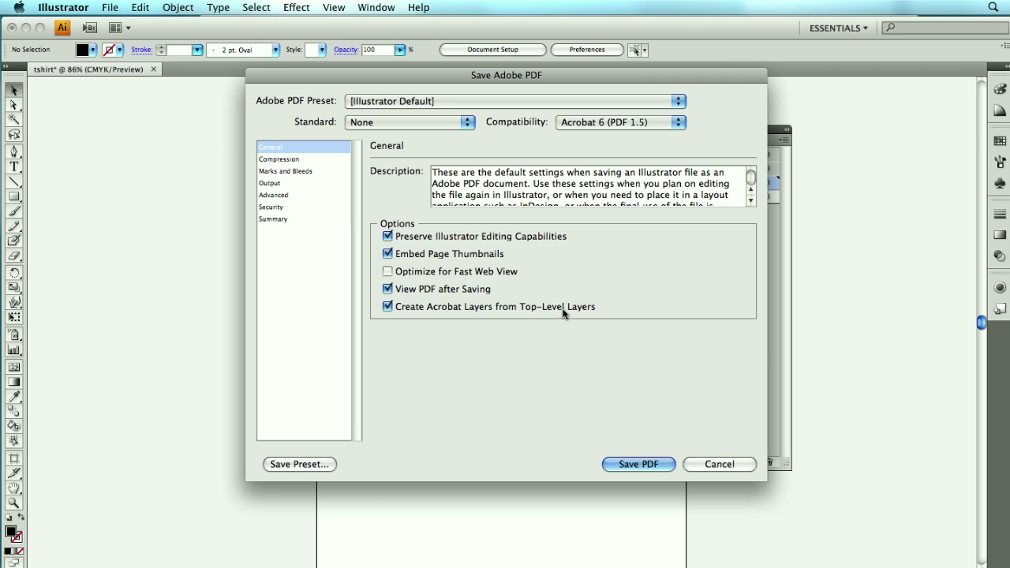
pyautogui.moveTo(668, 79)
pyautogui.mouseDown()
pyautogui.moveTo(448, 94)
pyautogui.moveTo(592, 87)
pyautogui.moveTo(670, 67)
pyautogui.mouseUp()
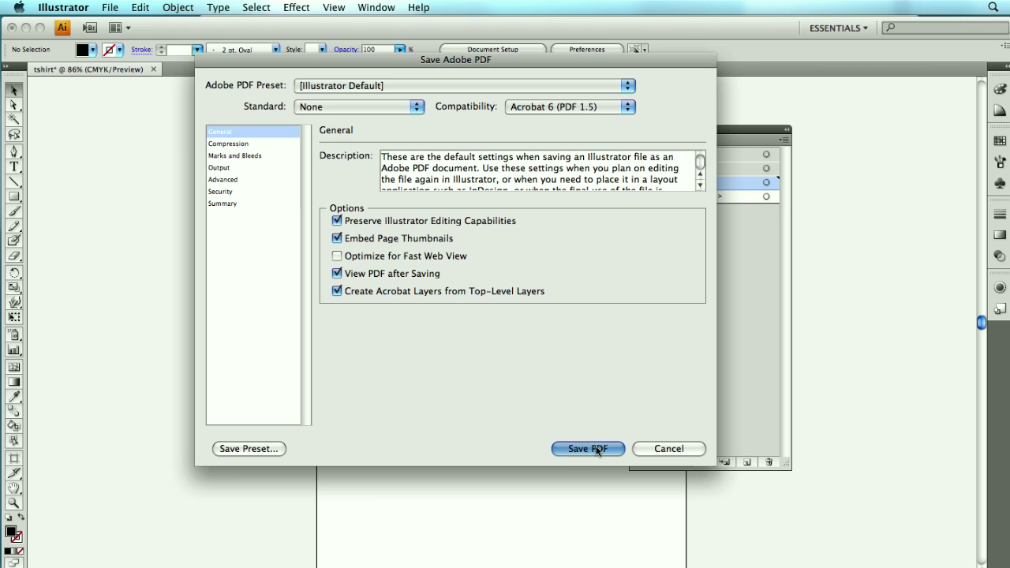
# Step: Save the PDF so tshirt.pdf opens in Acrobat, and reposition its window
pyautogui.click(588, 448)
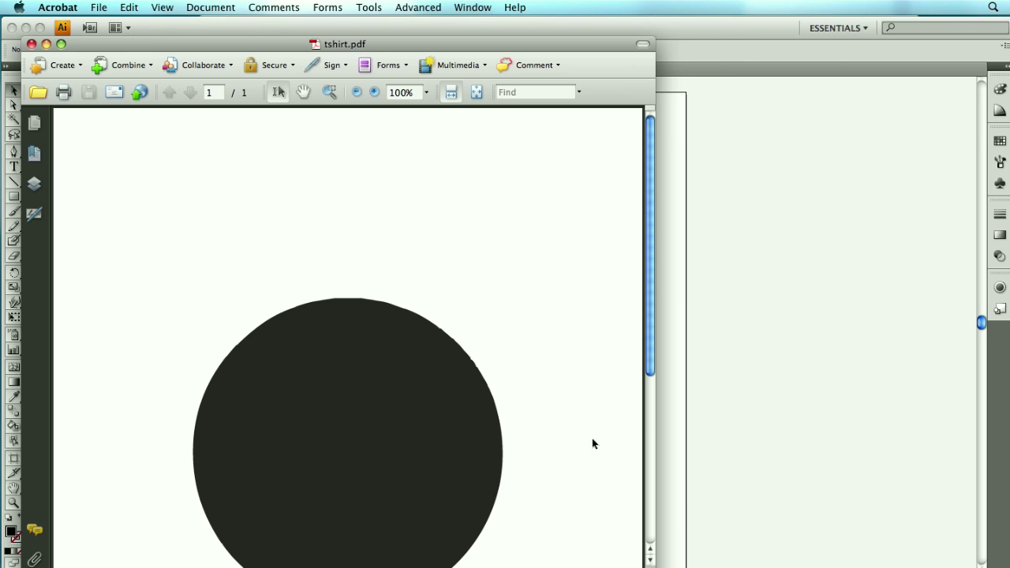
pyautogui.moveTo(371, 41); pyautogui.dragTo(511, 20)
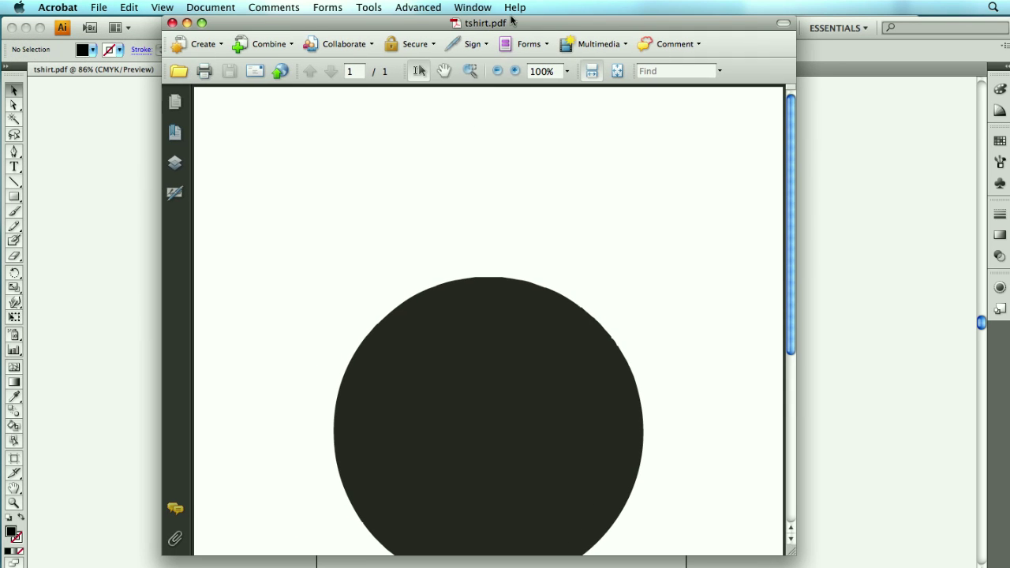
pyautogui.scroll(-4, 526, 264)
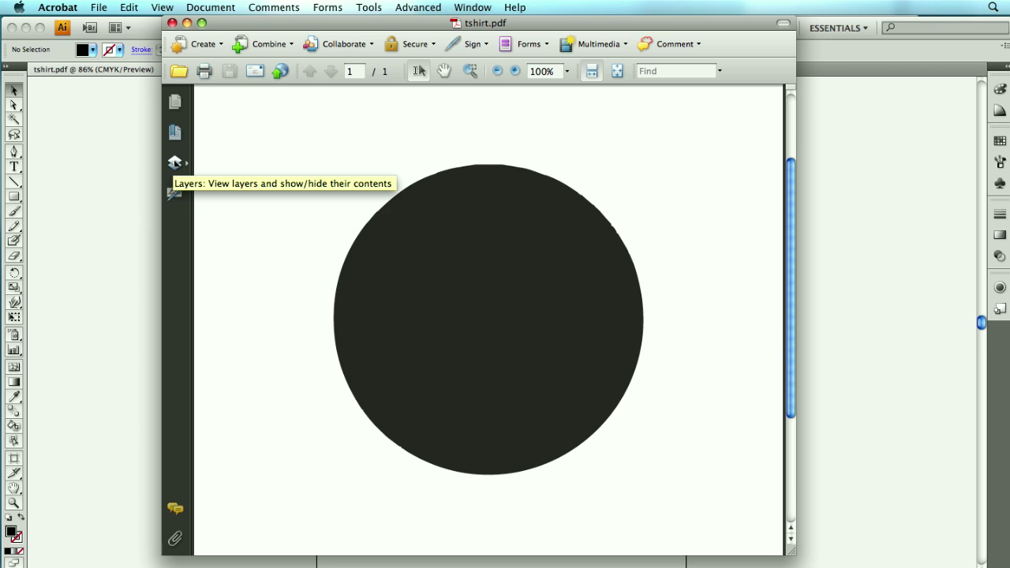
# Step: Toggle the eye, face and circle layers in Acrobat's Layers pane, leaving only the eye visible
pyautogui.click(175, 163)
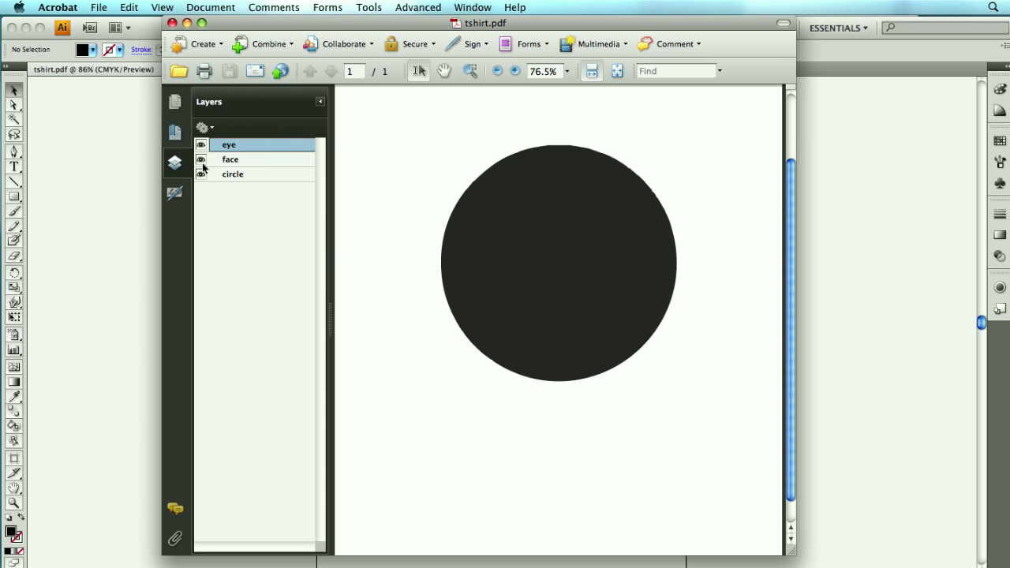
pyautogui.click(201, 175)
pyautogui.click(201, 145)
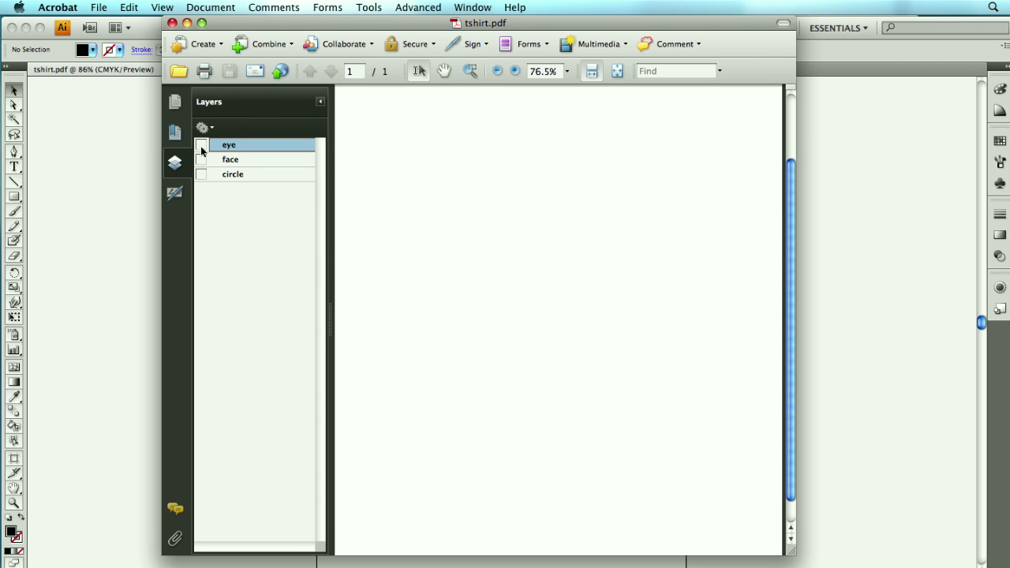
pyautogui.click(201, 159)
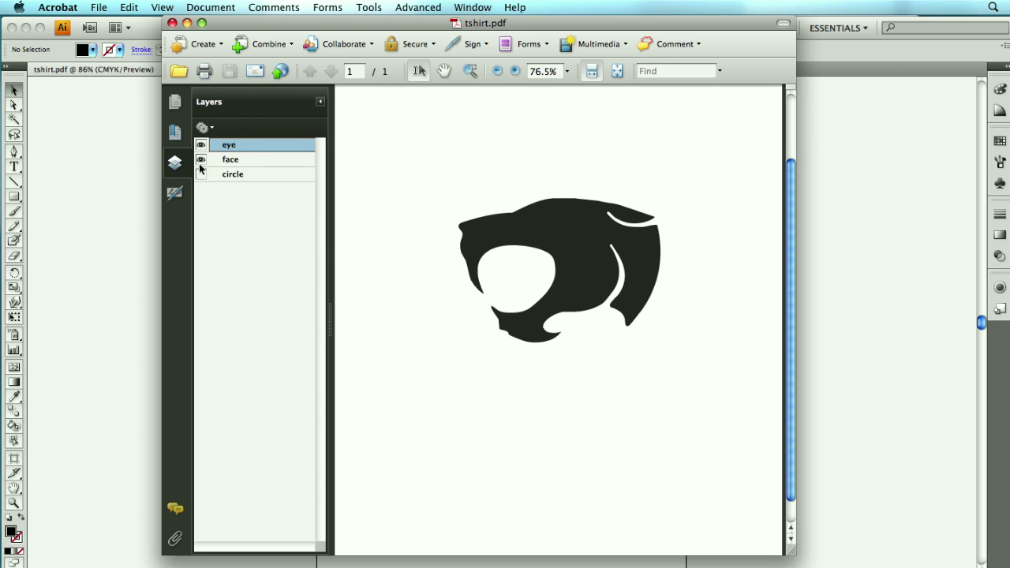
pyautogui.click(201, 159)
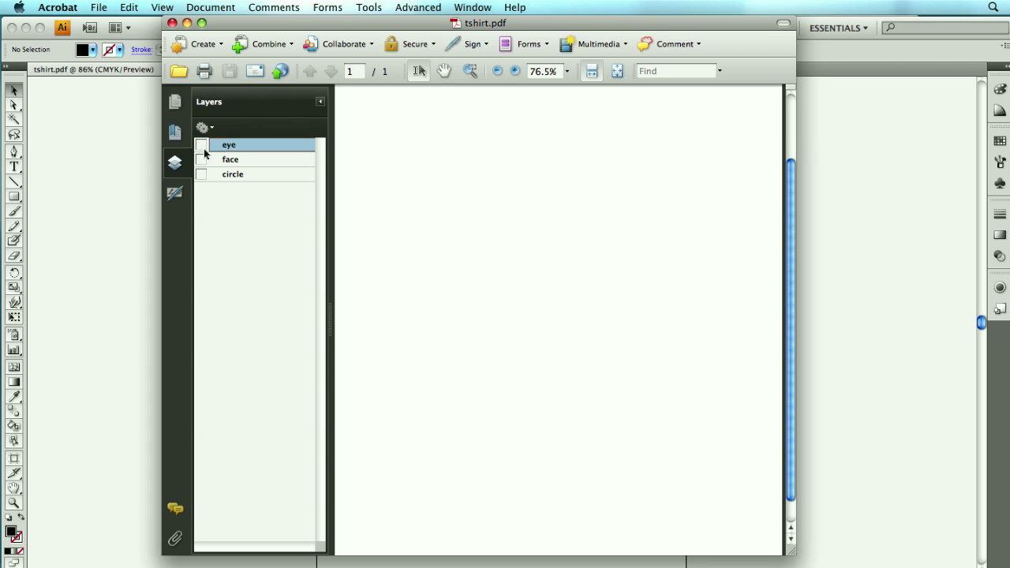
pyautogui.click(201, 145)
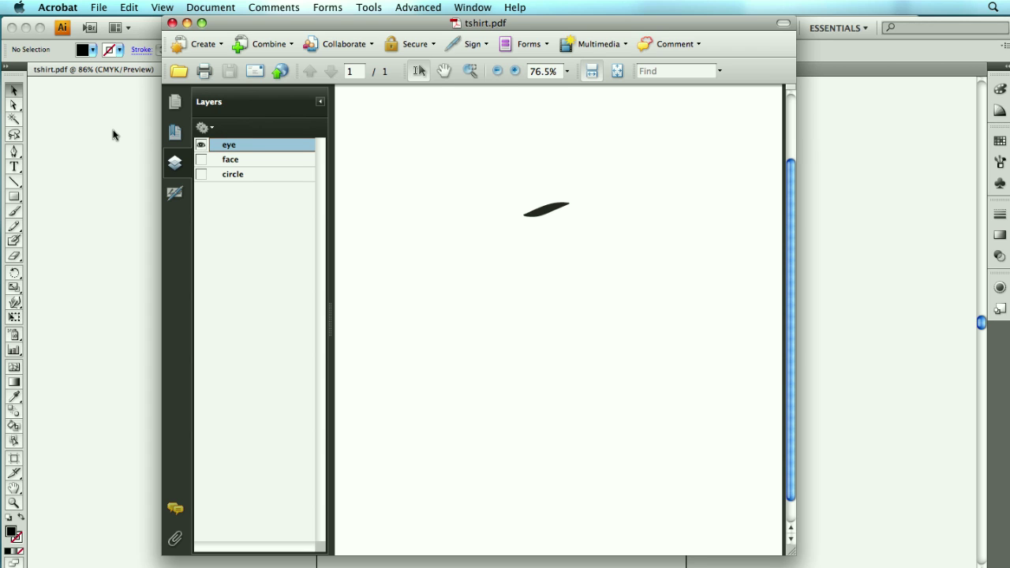